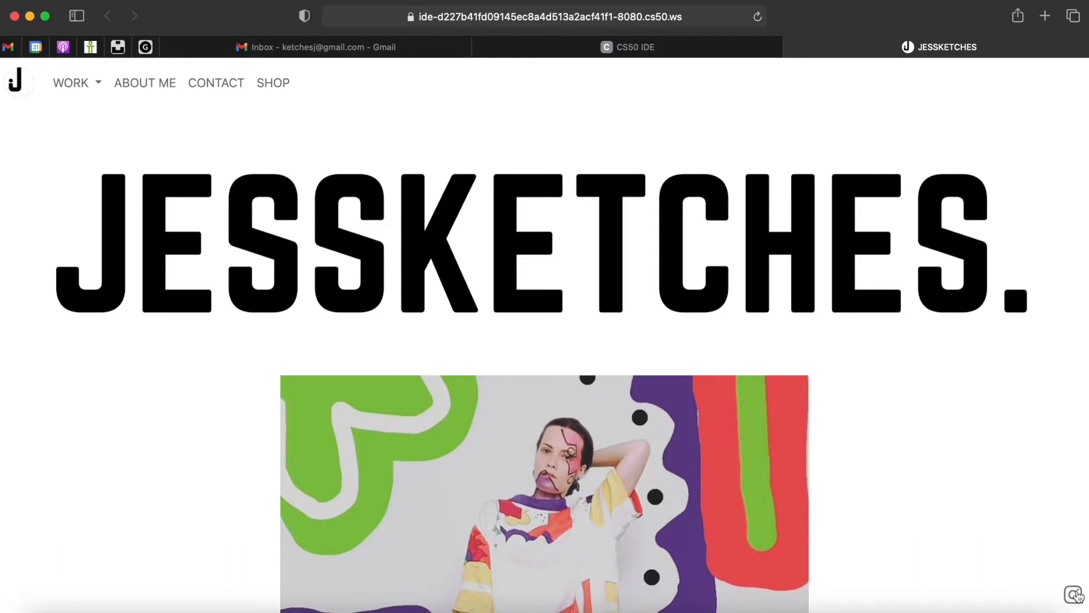
- Scroll the JESSKETCHES artwork grid and open the Just Jump project page
scroll(935, 535, "down", 2)
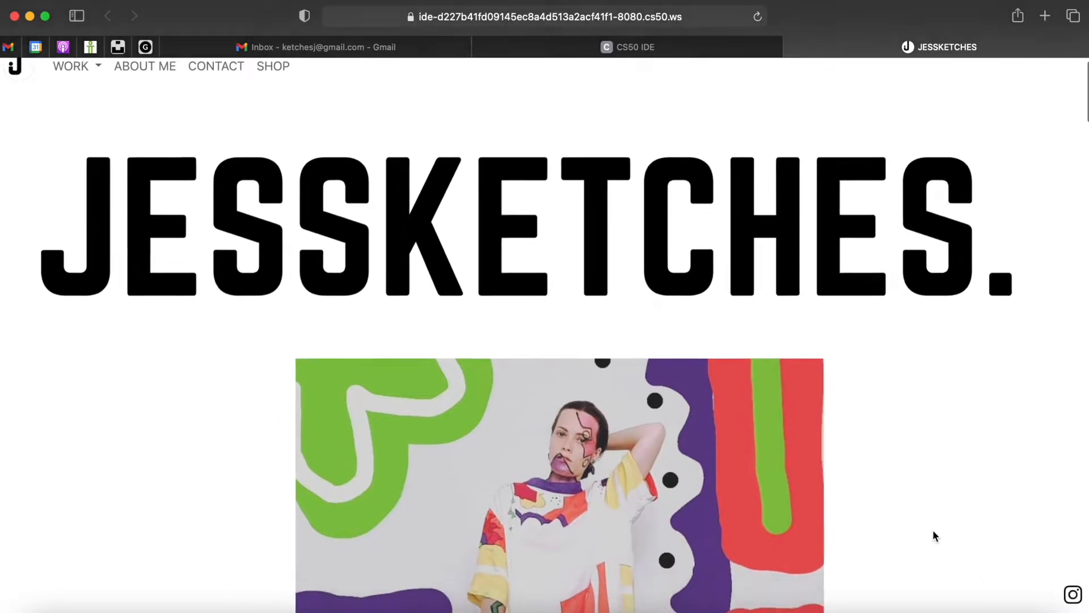
scroll(935, 536, "down", 10)
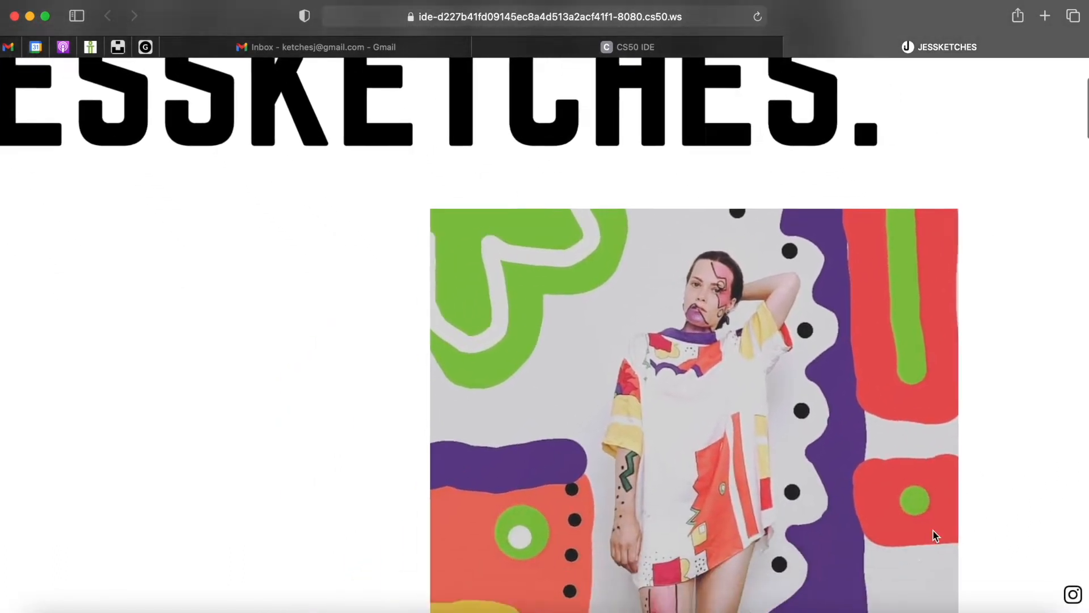
scroll(933, 532, "down", 15)
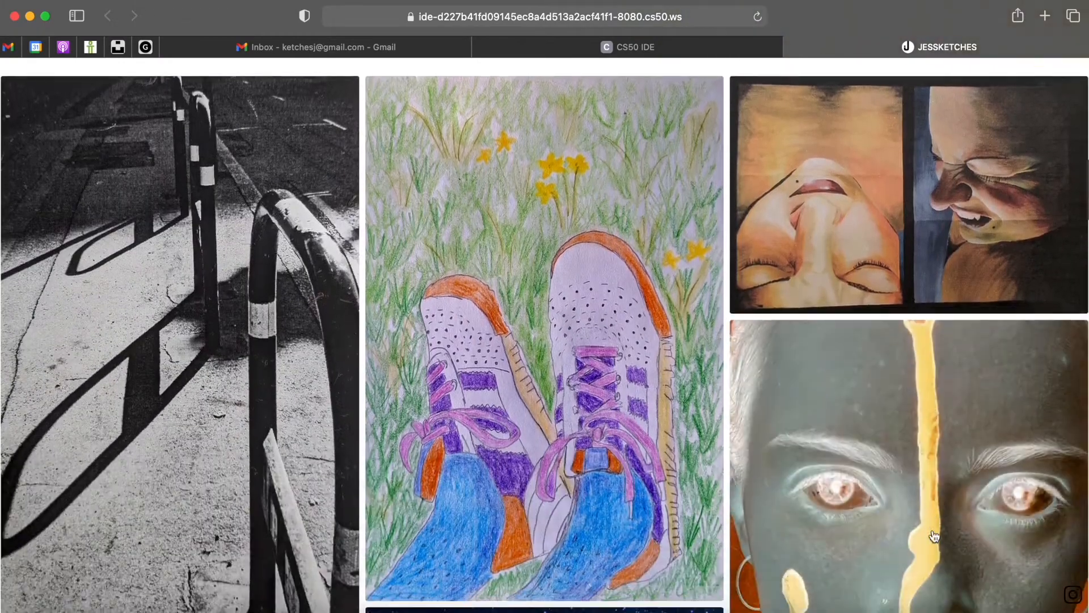
scroll(934, 536, "down", 5)
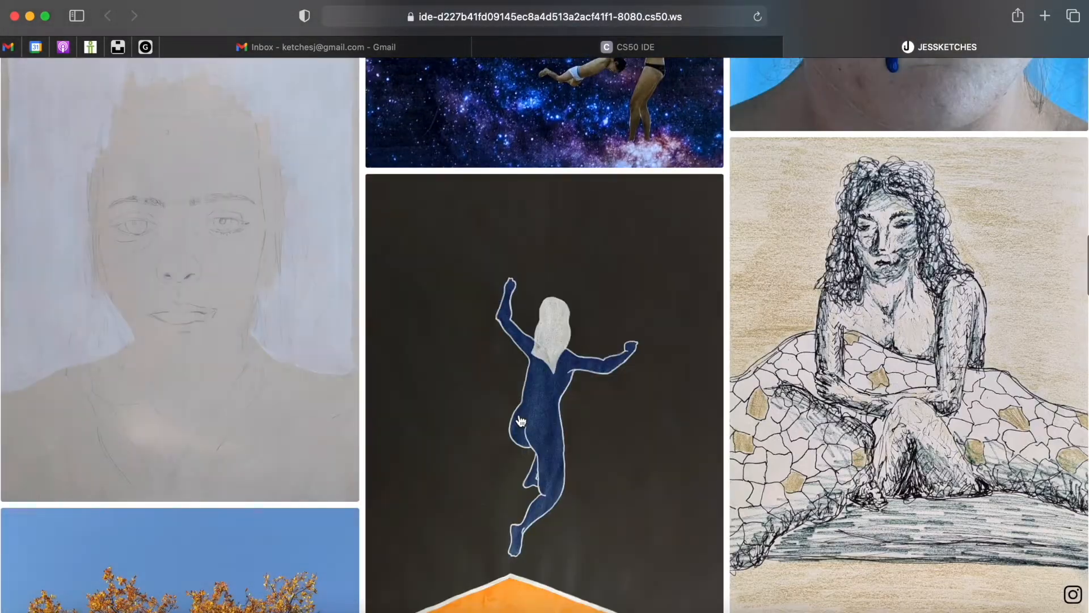
left_click(519, 414)
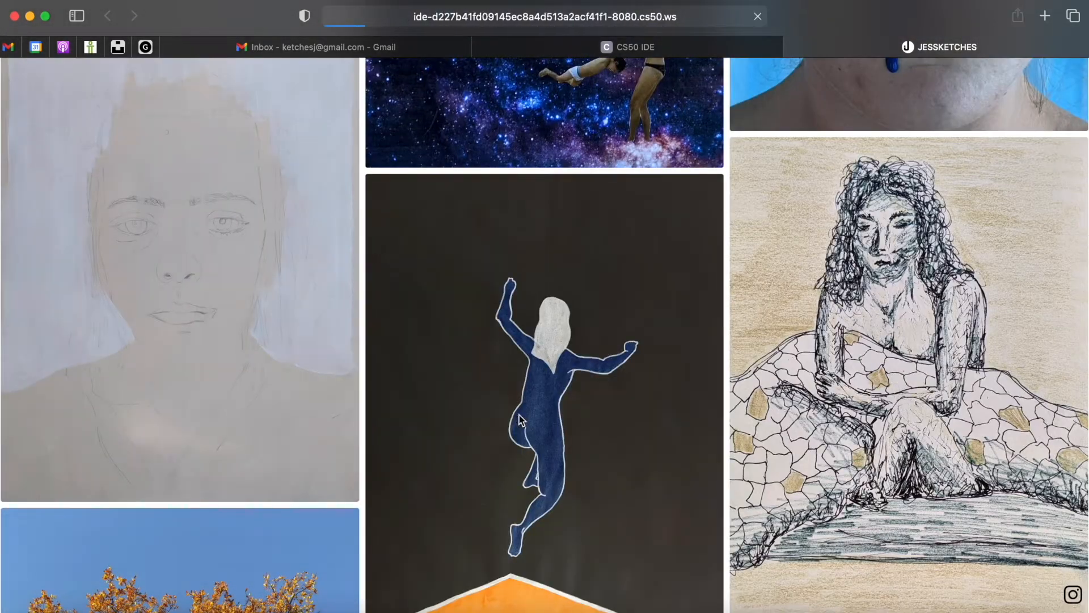
- Browse the Just Jump artwork, resize the browser window, and return to the top
left_click(69, 83)
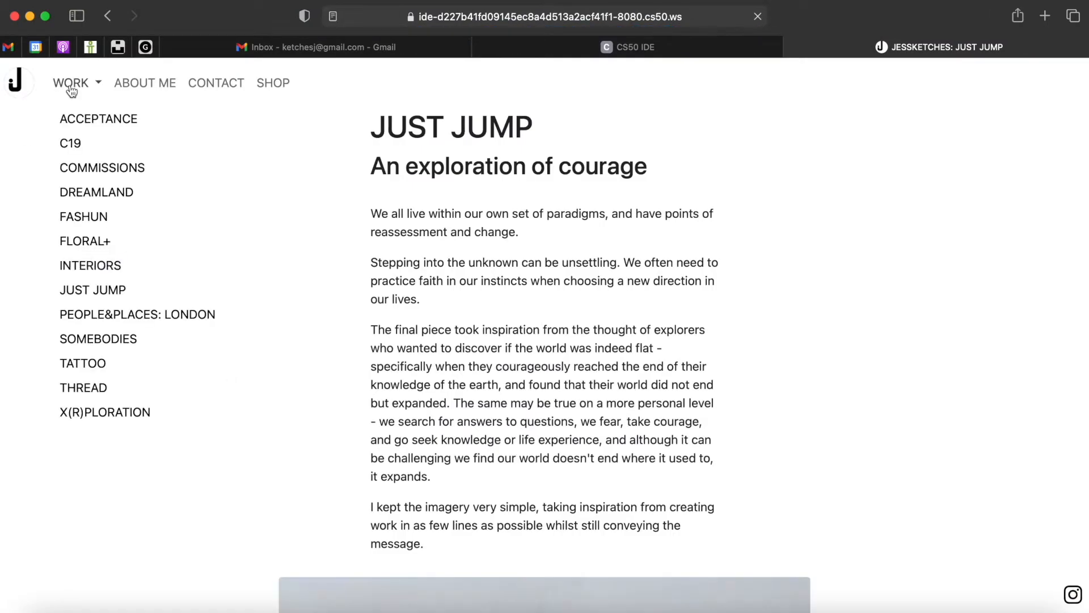
left_click(549, 318)
scroll(549, 318, "down", 10)
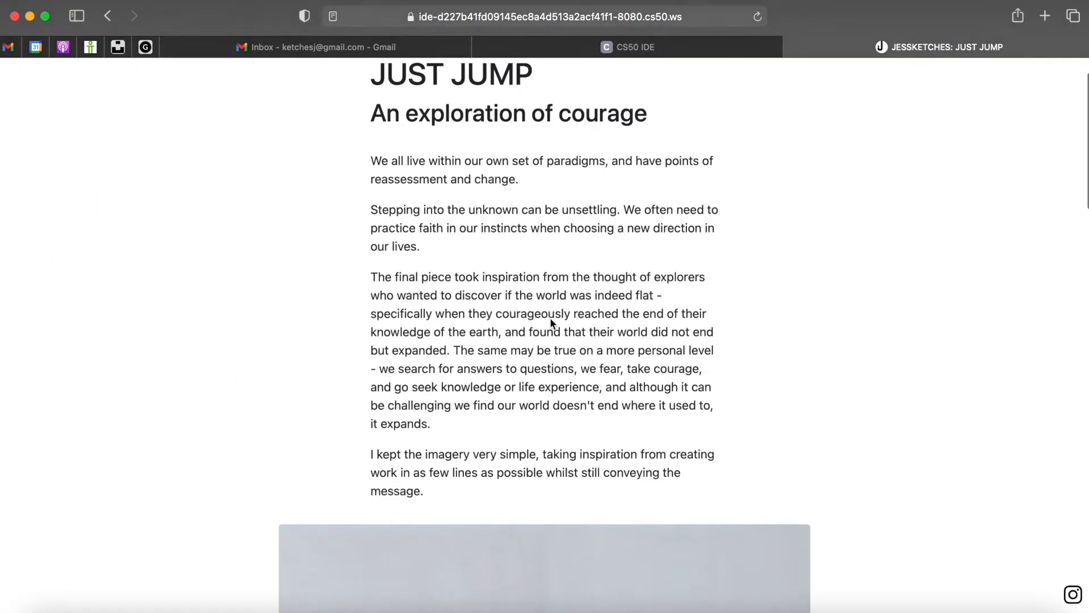
scroll(550, 318, "down", 15)
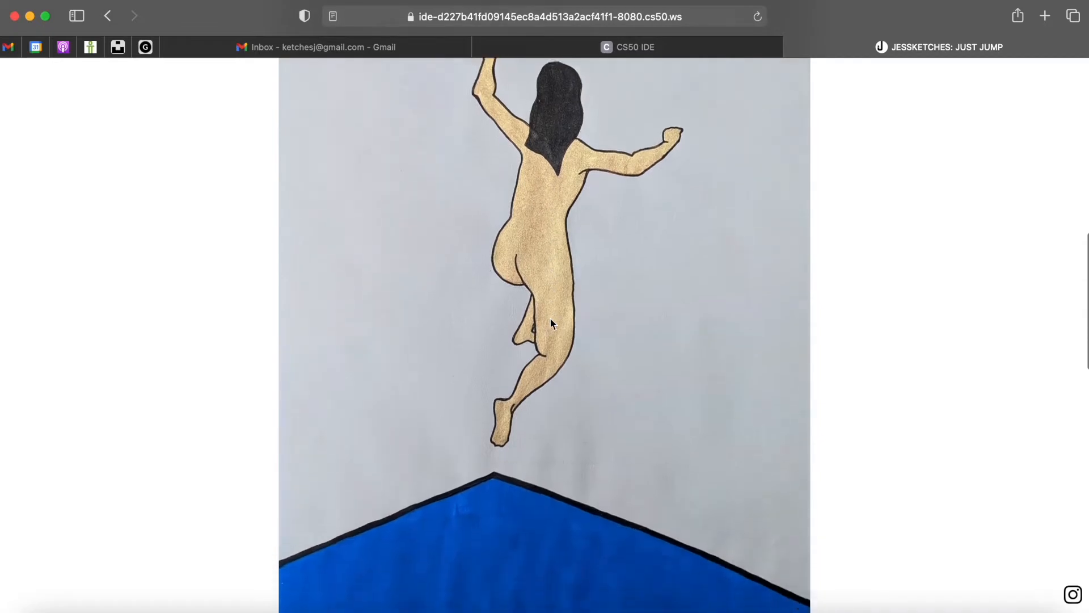
scroll(551, 323, "down", 4)
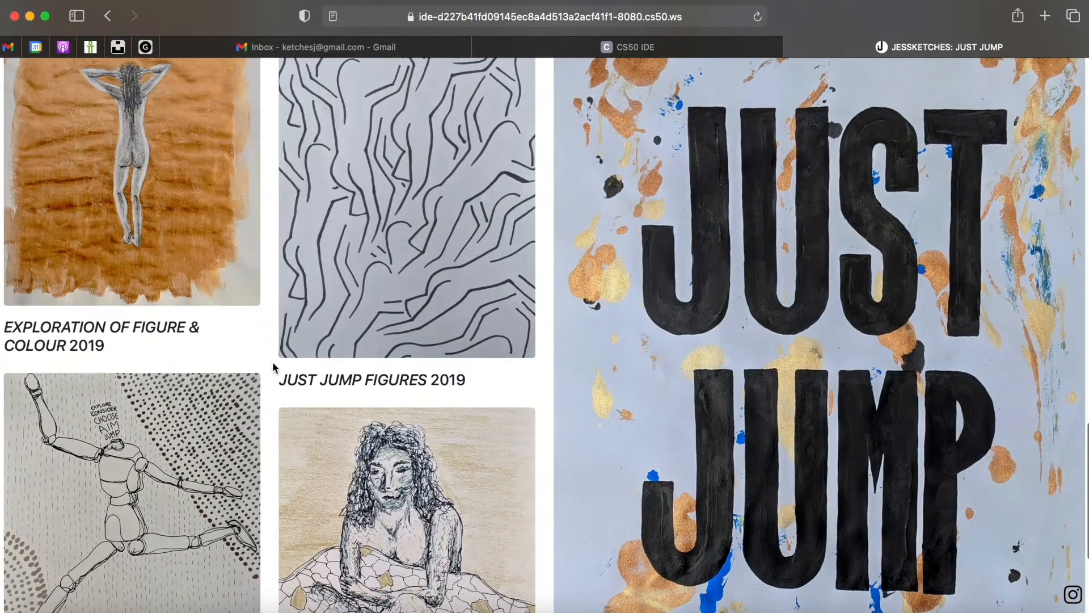
left_click_drag(18, 340, 732, 337)
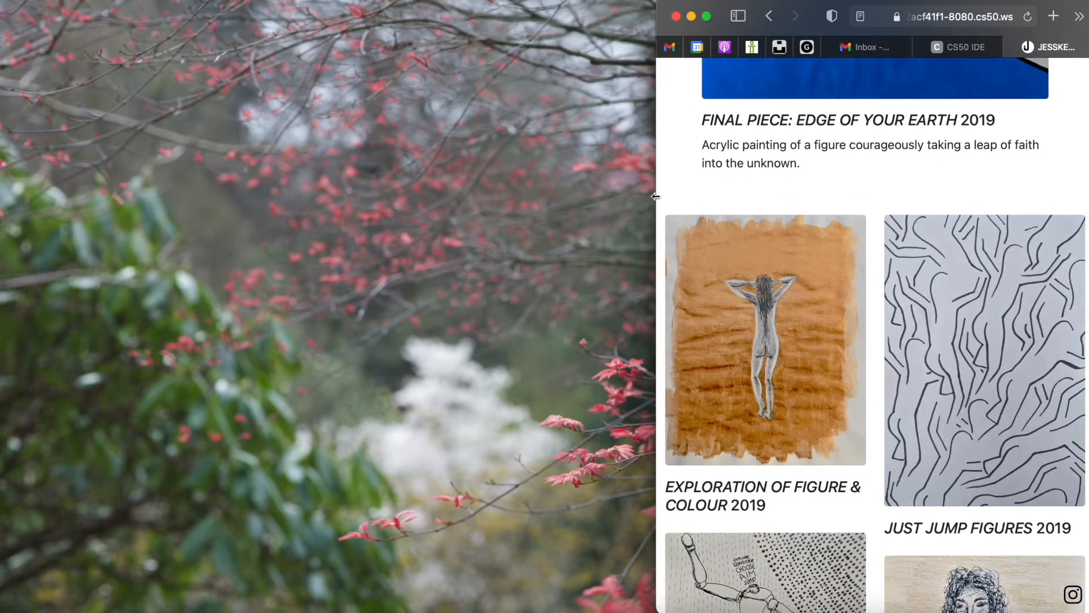
left_click_drag(578, 197, 1, 192)
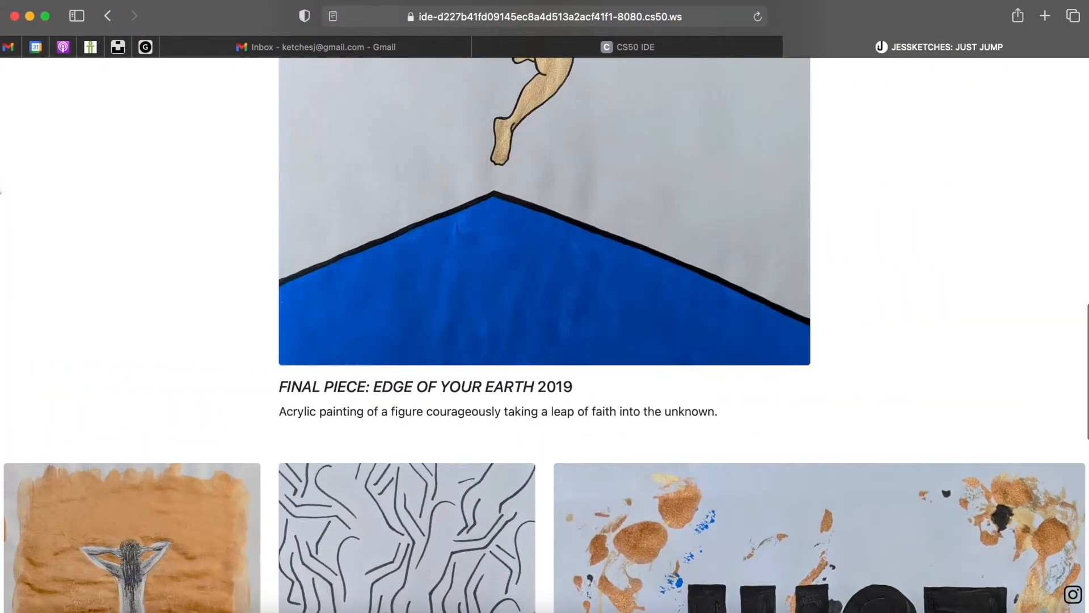
scroll(203, 233, "up", 15)
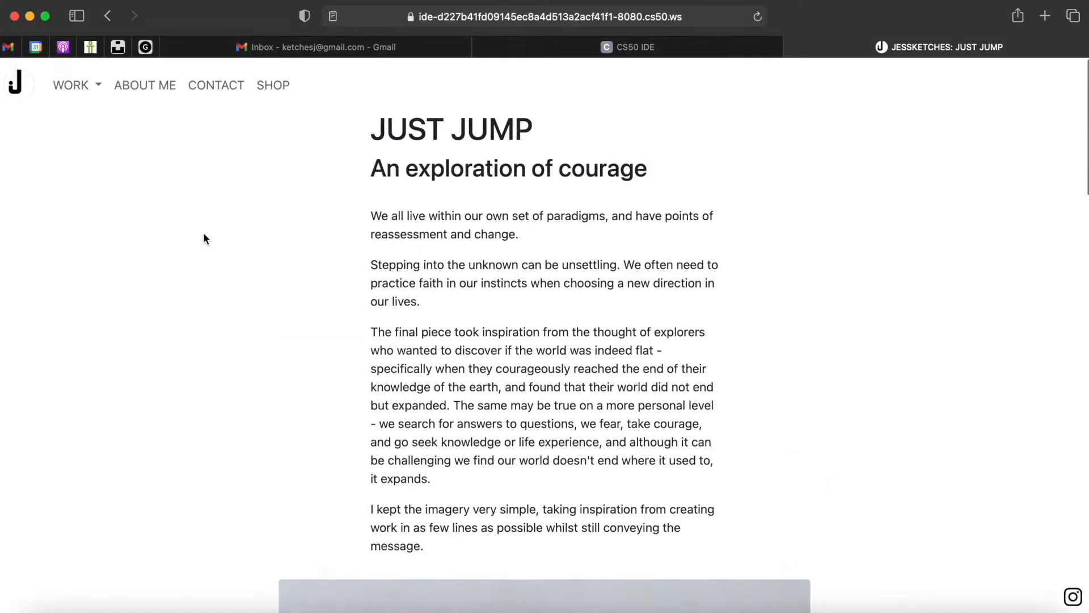
- Read the About Me bio and follow its contact link to the 'LET'S CHAT!' page
left_click(141, 88)
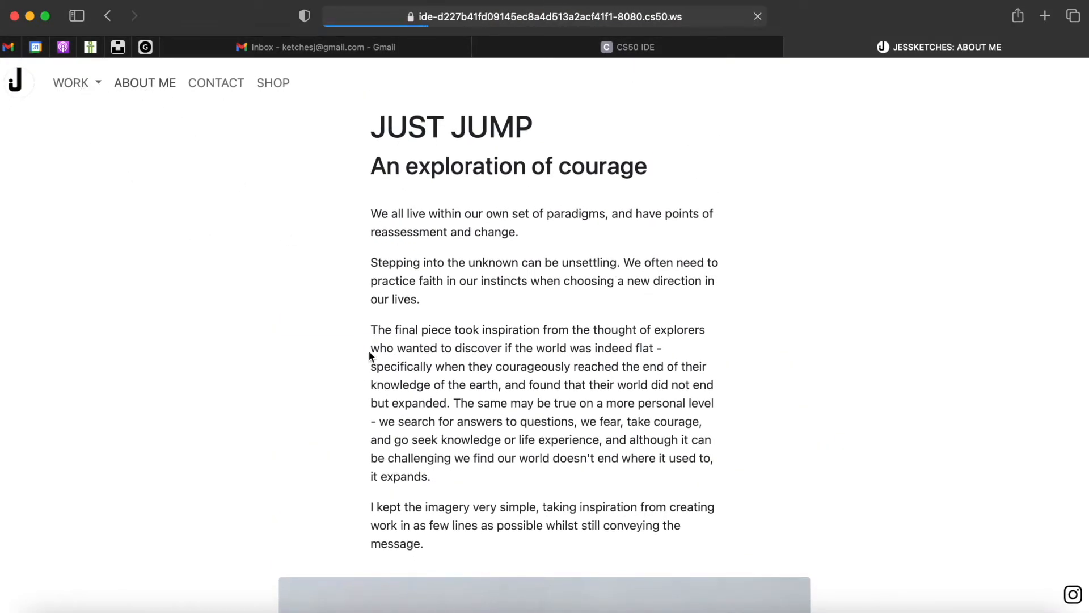
scroll(369, 356, "down", 9)
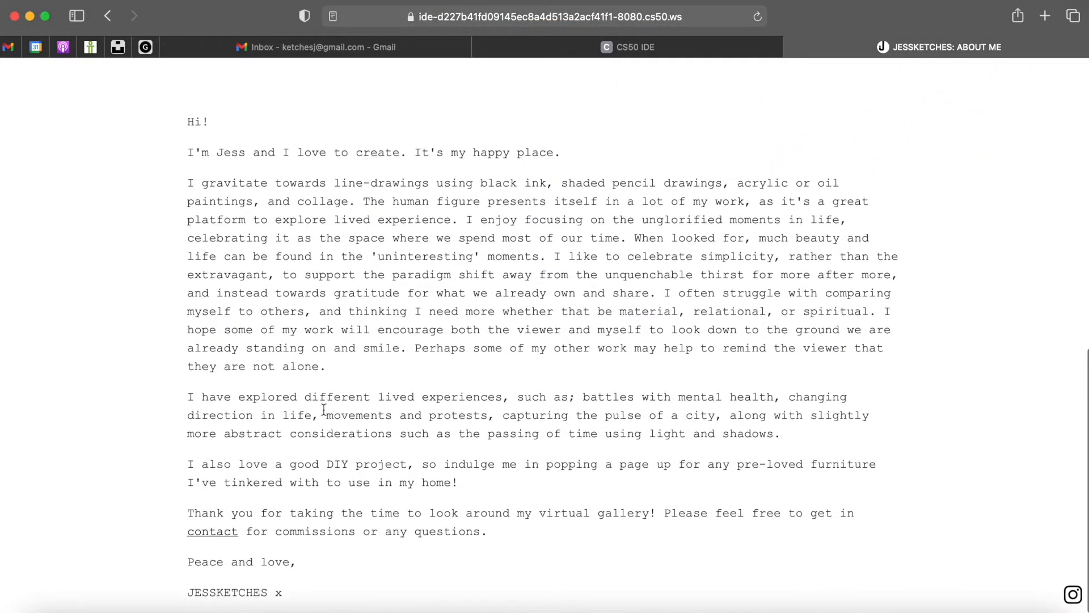
left_click(213, 531)
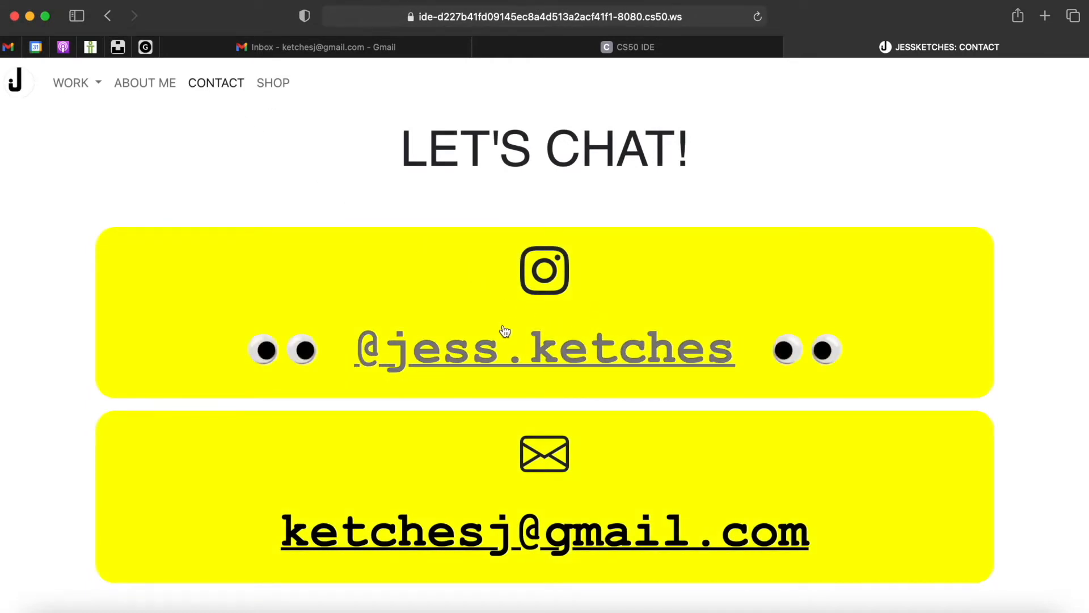
- Start a 'JESSKETCHES WEBSITE QUERY' e-mail to the contact address, then return to Safari's SHOP page
left_click(528, 542)
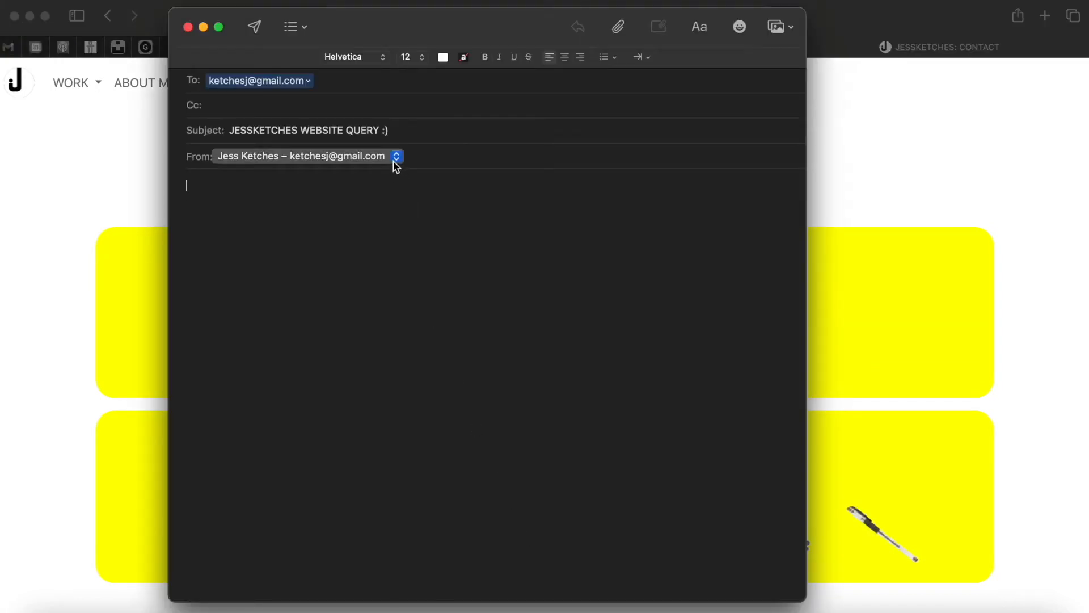
left_click(284, 80)
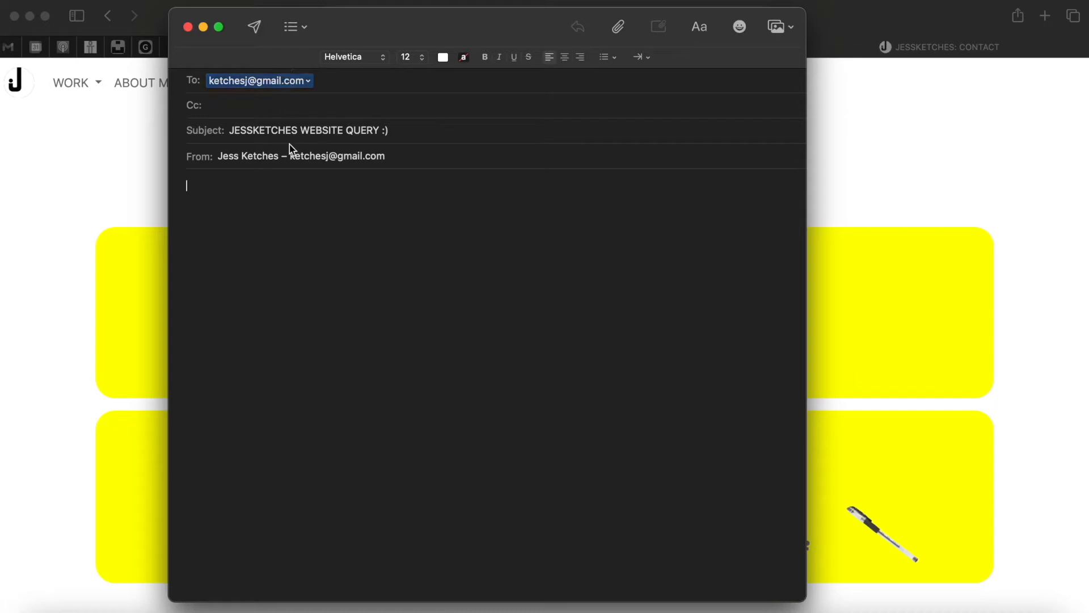
left_click(114, 171)
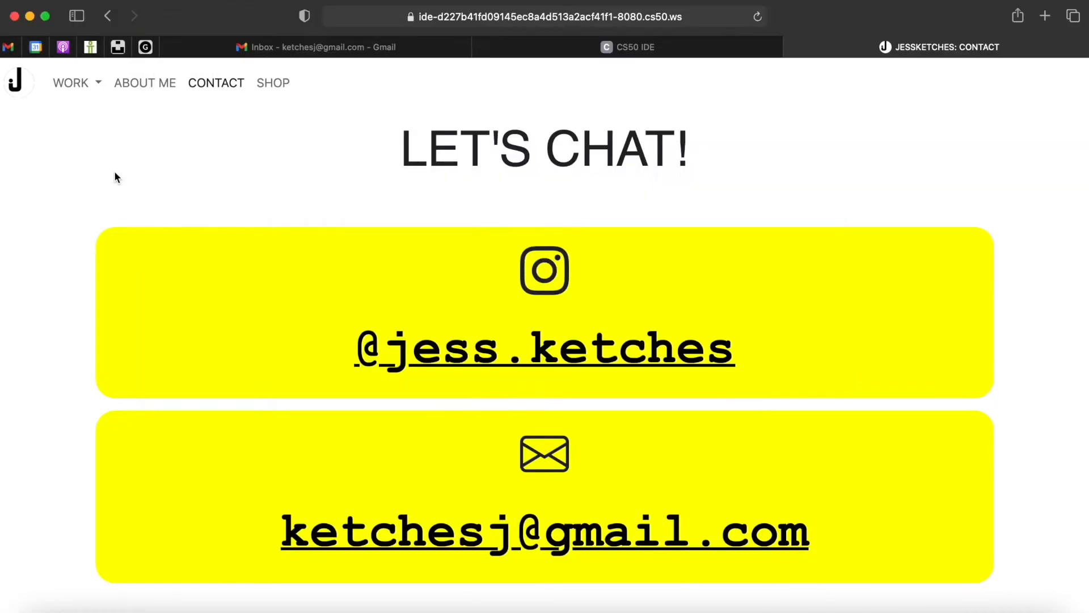
left_click(284, 85)
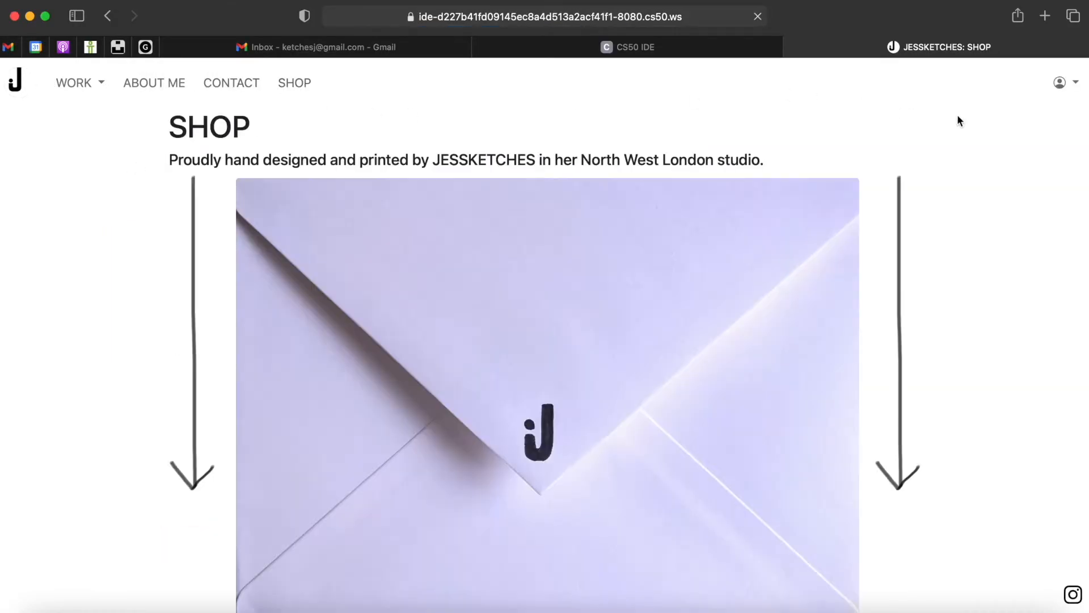
- Check the login options, then scroll down the shop to the print listings
left_click(1076, 85)
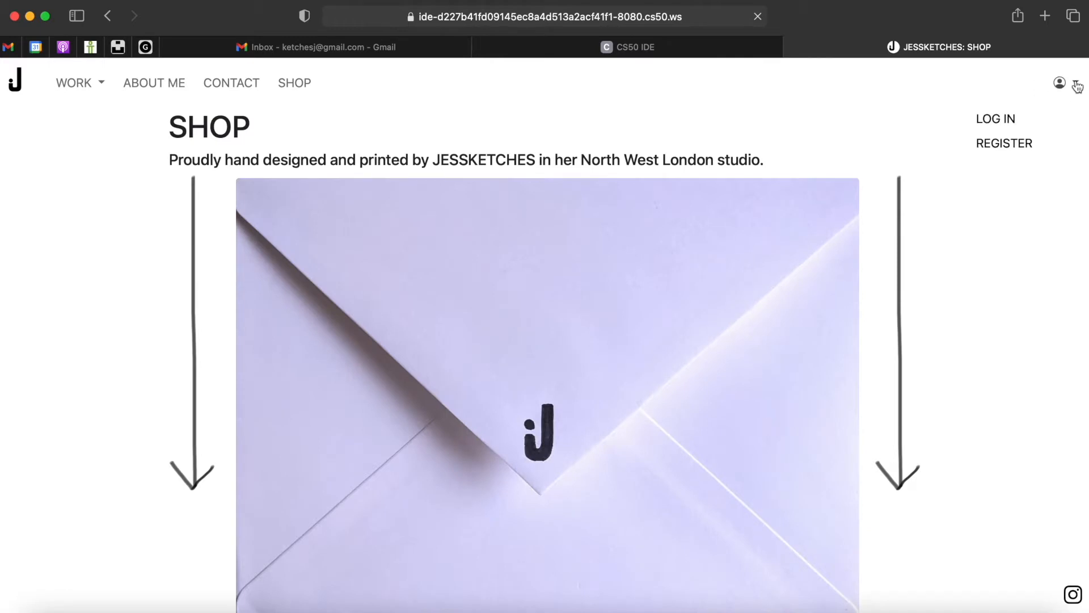
left_click(834, 101)
scroll(834, 100, "down", 5)
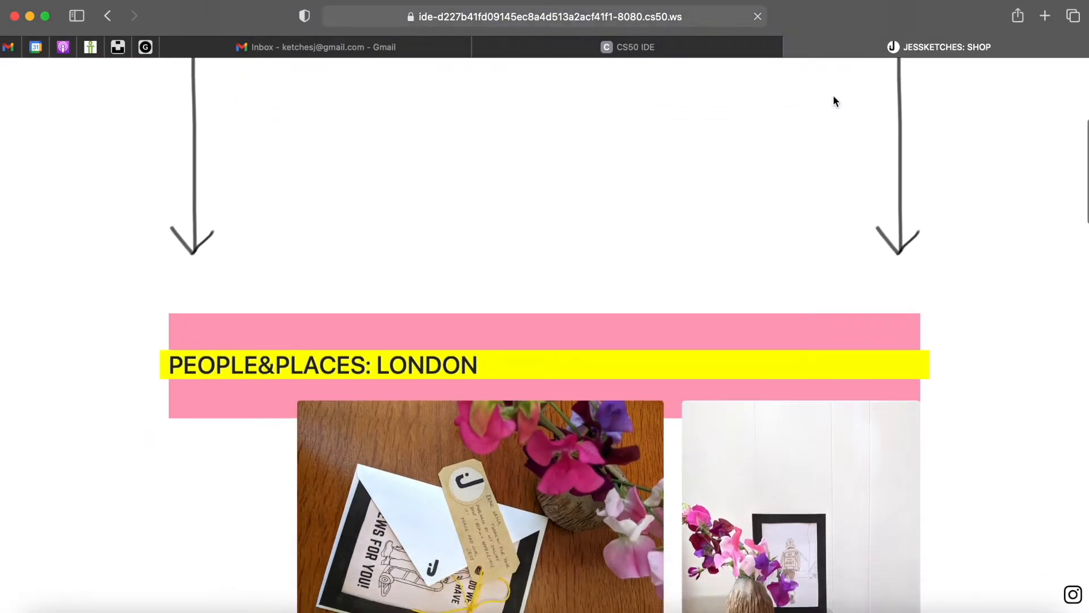
scroll(834, 99, "down", 10)
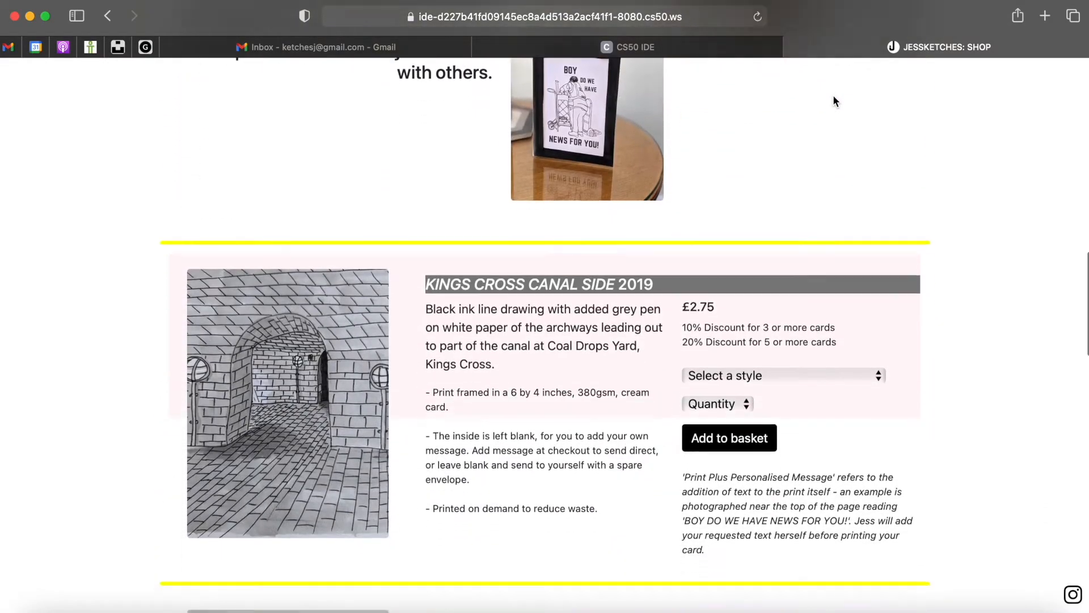
scroll(833, 97, "down", 3)
mouse_move(377, 348)
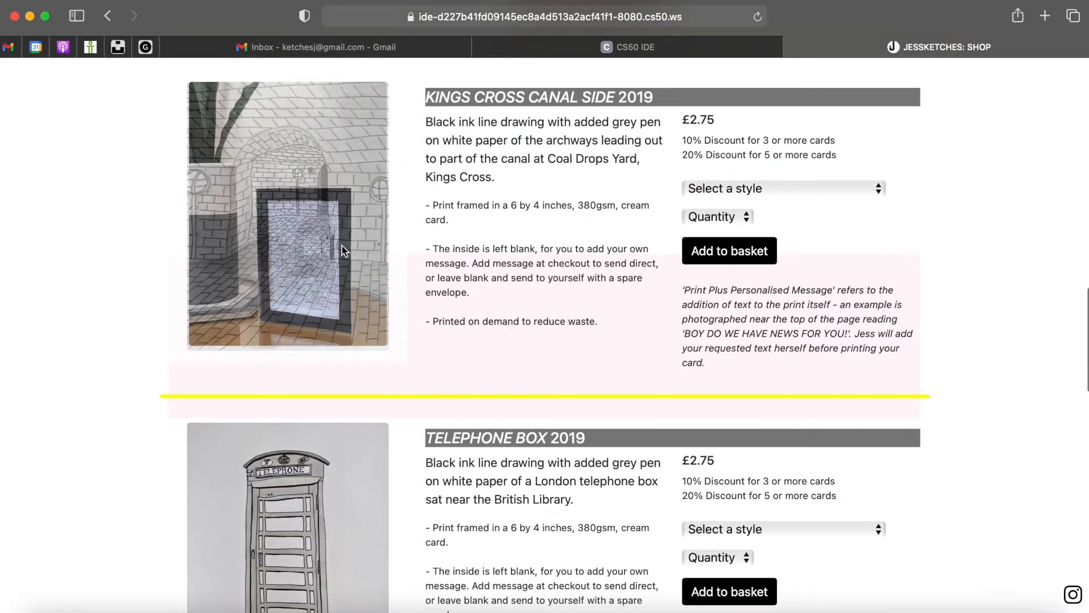
scroll(328, 249, "down", 7)
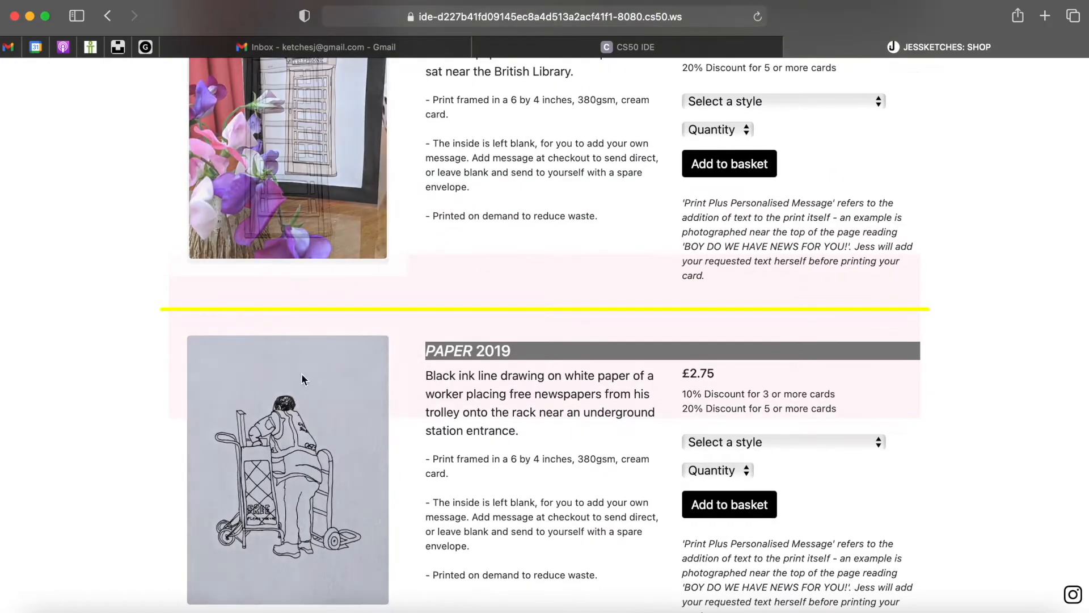
scroll(297, 426, "down", 2)
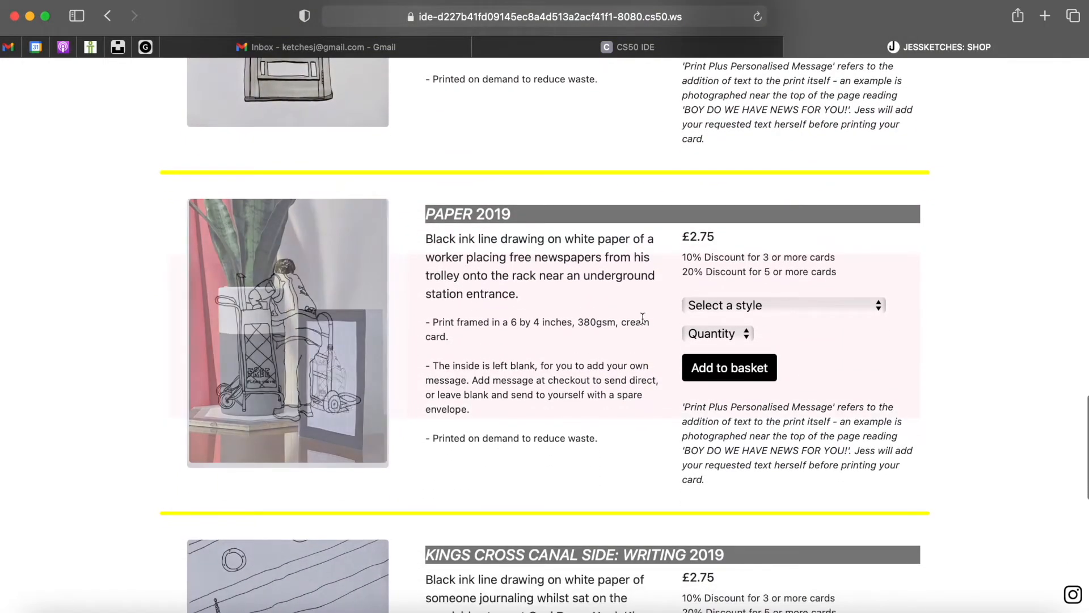
- Add one PAPER card with Print Plus Personalised Message to the basket
left_click(706, 306)
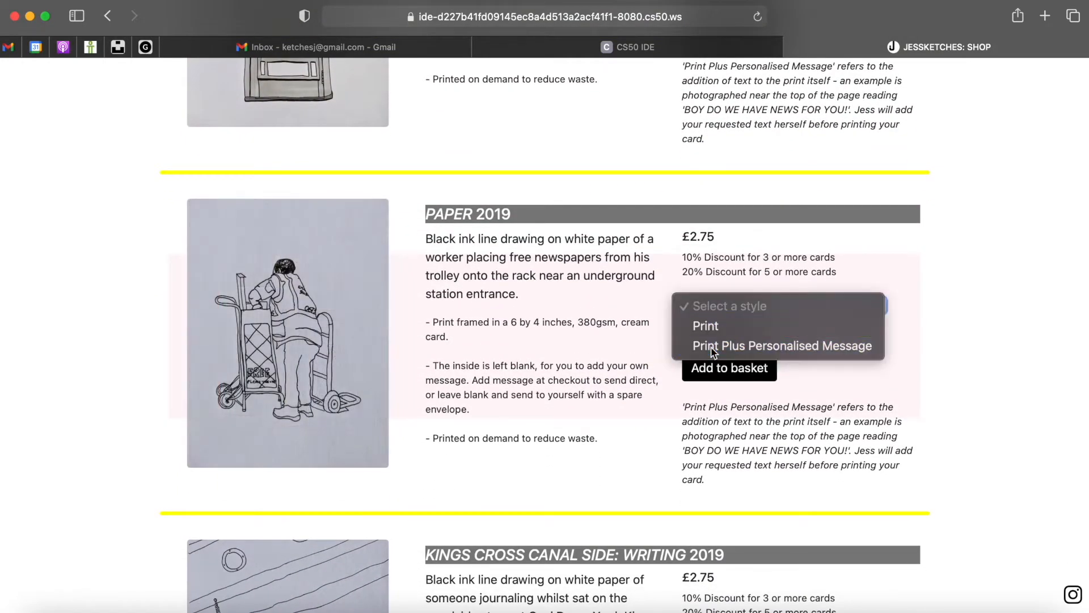
left_click(713, 347)
type("Happy Birthday Steve!")
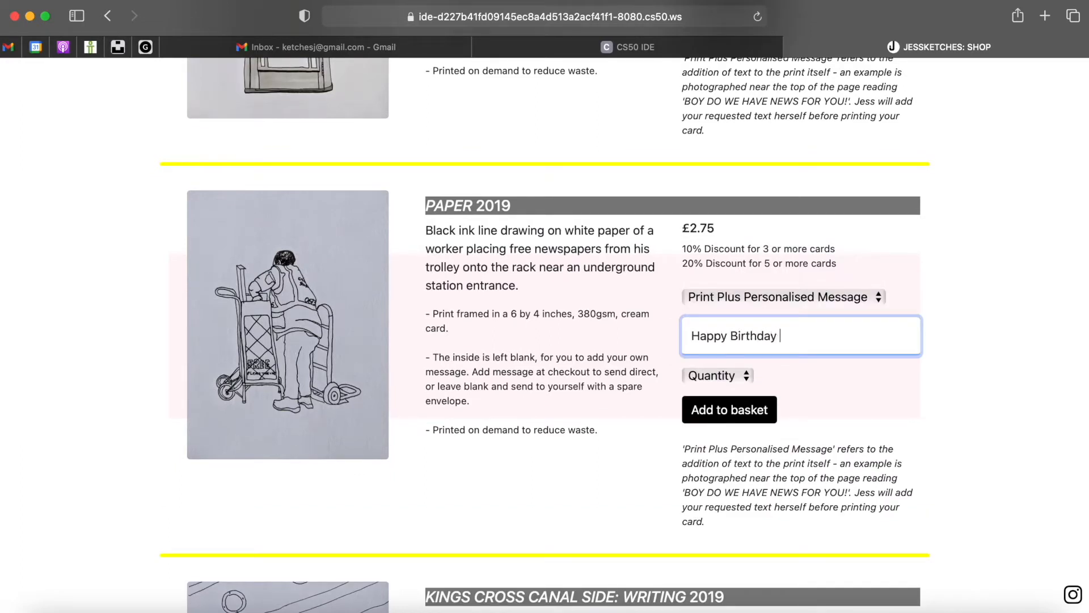
left_click(724, 376)
left_click(718, 390)
left_click(720, 407)
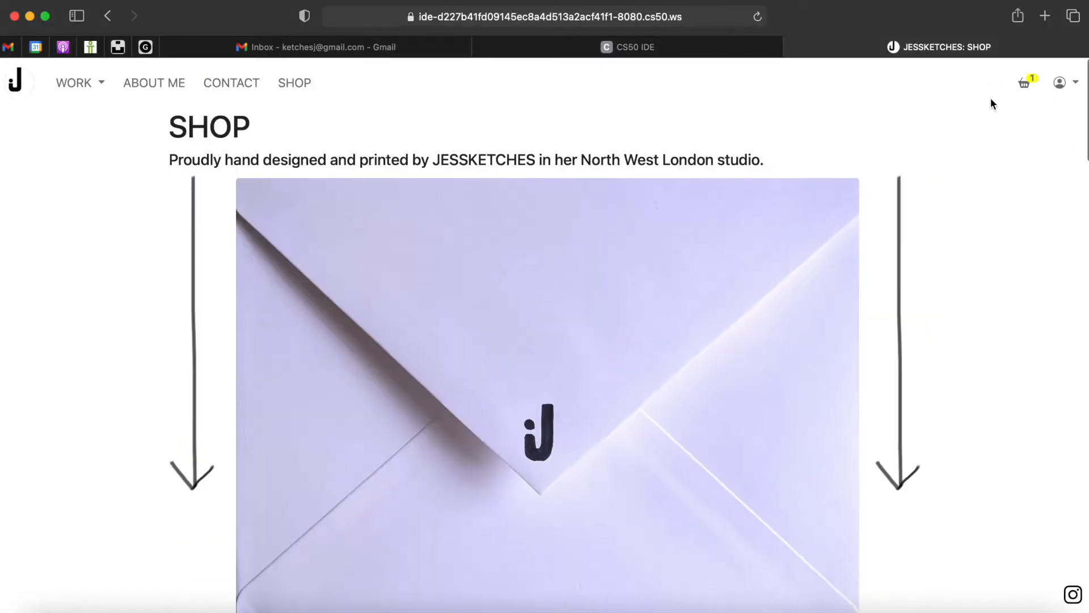
- Add one Kings Cross Canal Side 2019 Print to the basket
scroll(937, 256, "down", 15)
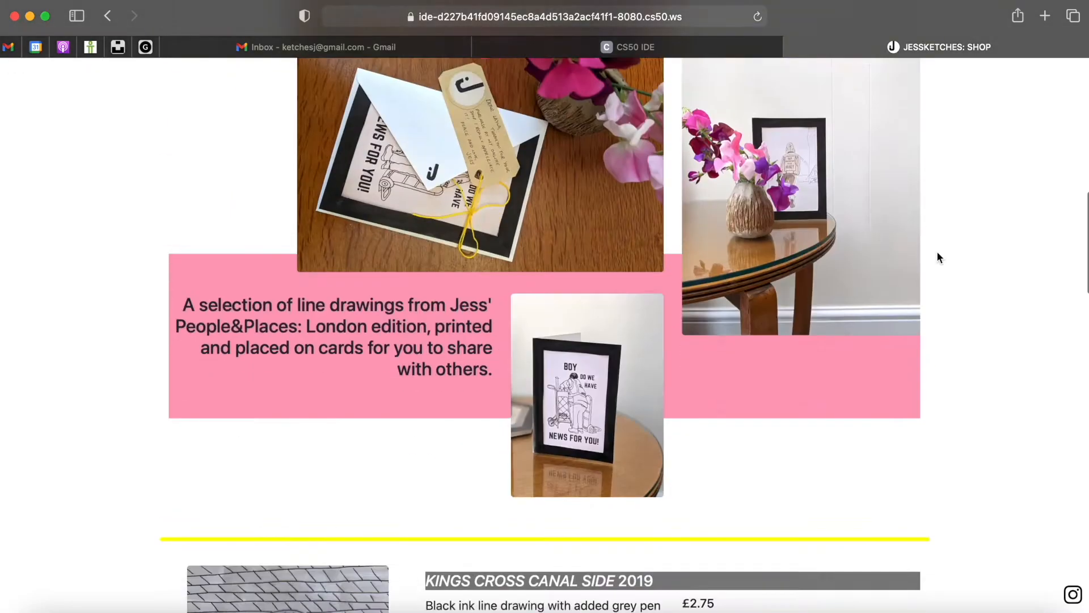
scroll(937, 257, "up", 3)
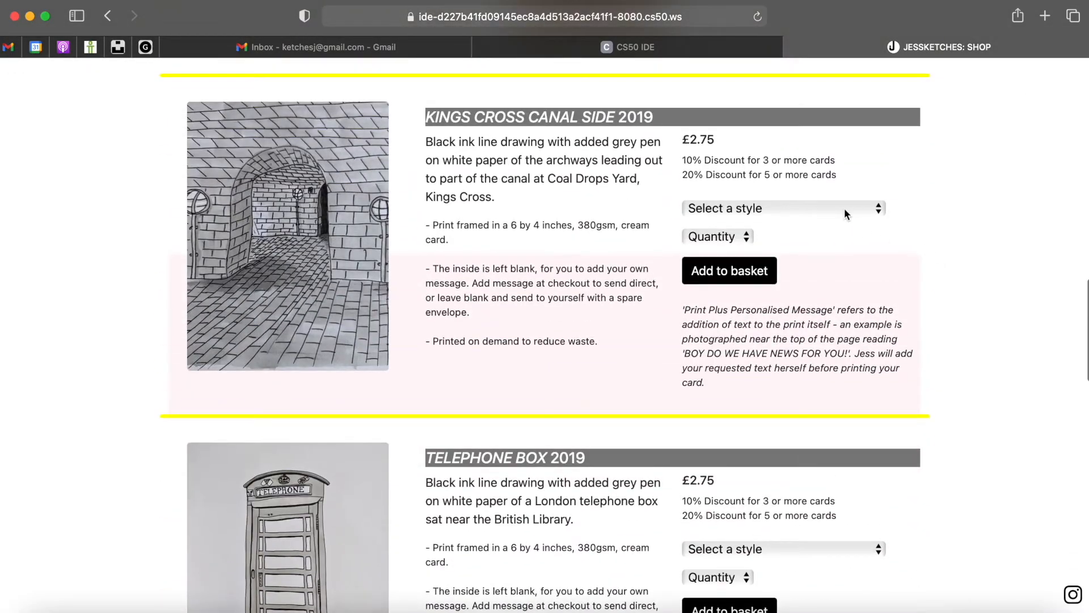
left_click(844, 209)
left_click(817, 230)
left_click(723, 238)
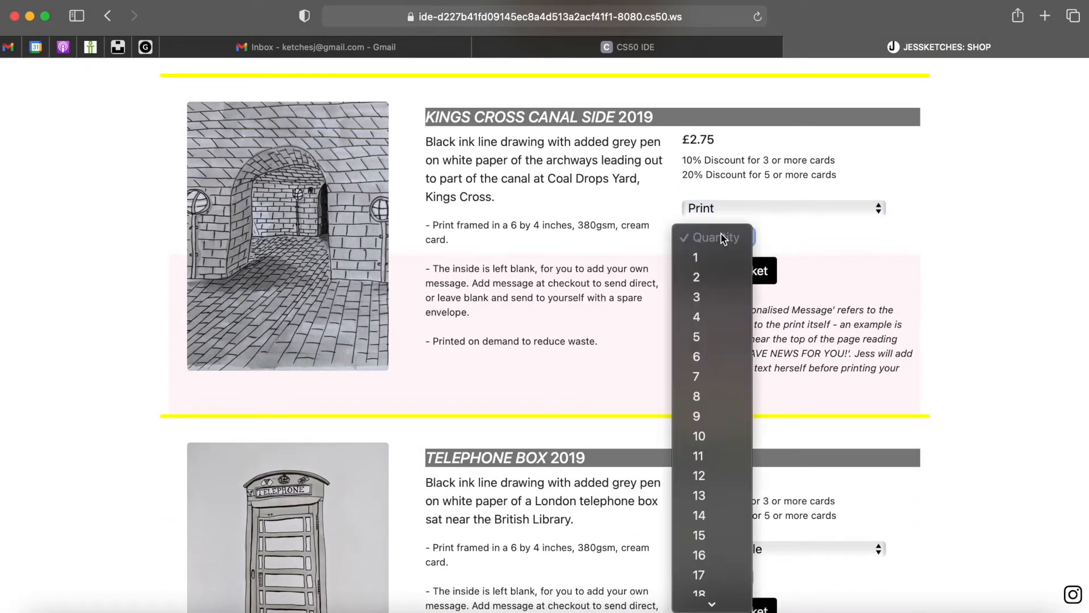
left_click(719, 256)
left_click(724, 270)
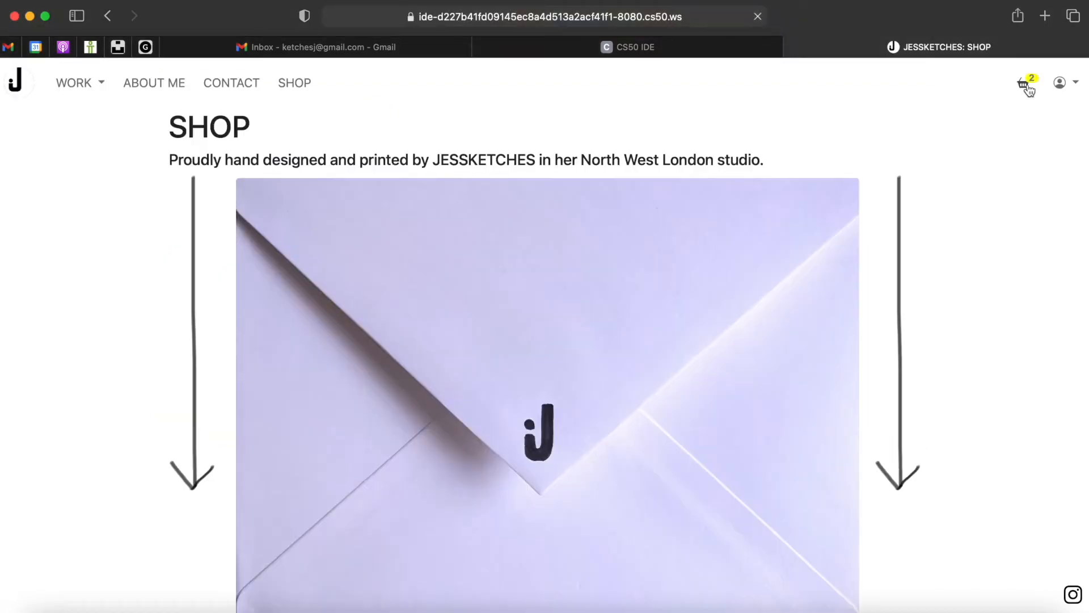
- Add 2 more Kings Cross prints in the basket, giving 3 copies and a £10.89 total
left_click(1026, 86)
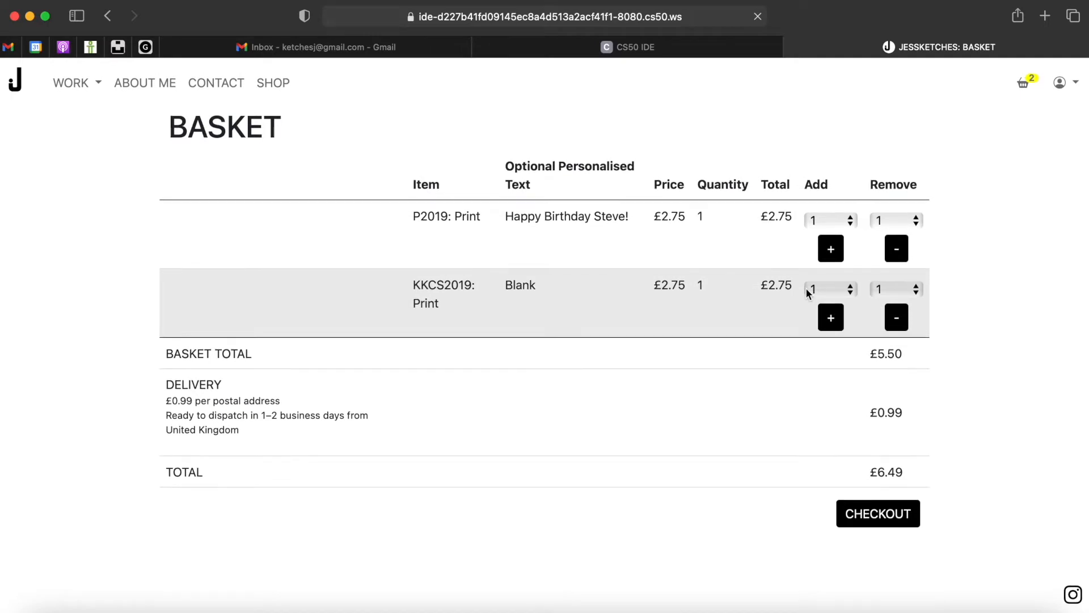
scroll(778, 431, "down", 2)
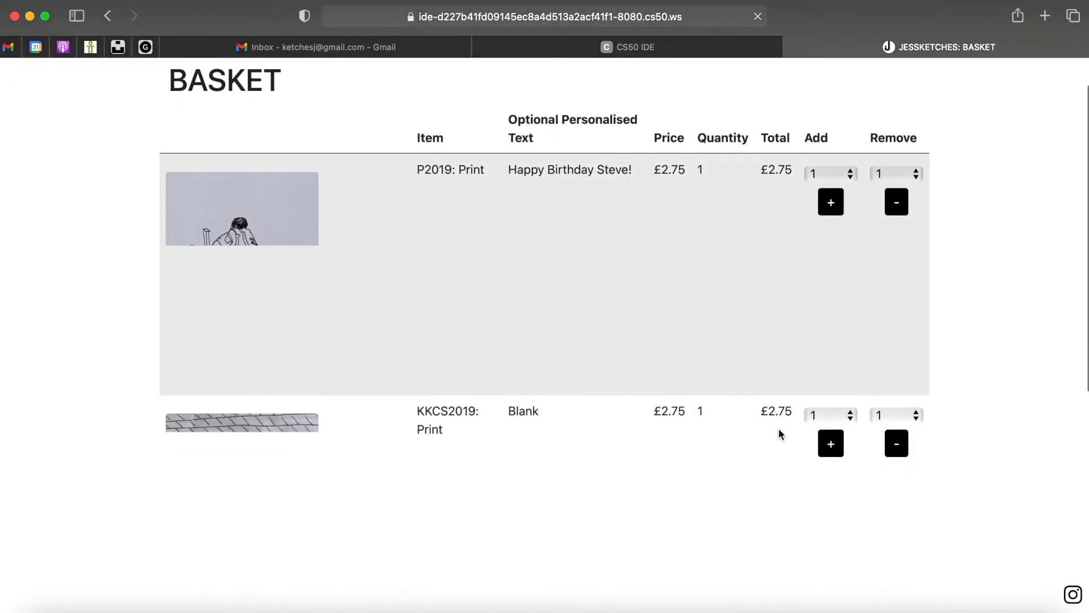
scroll(779, 433, "down", 1)
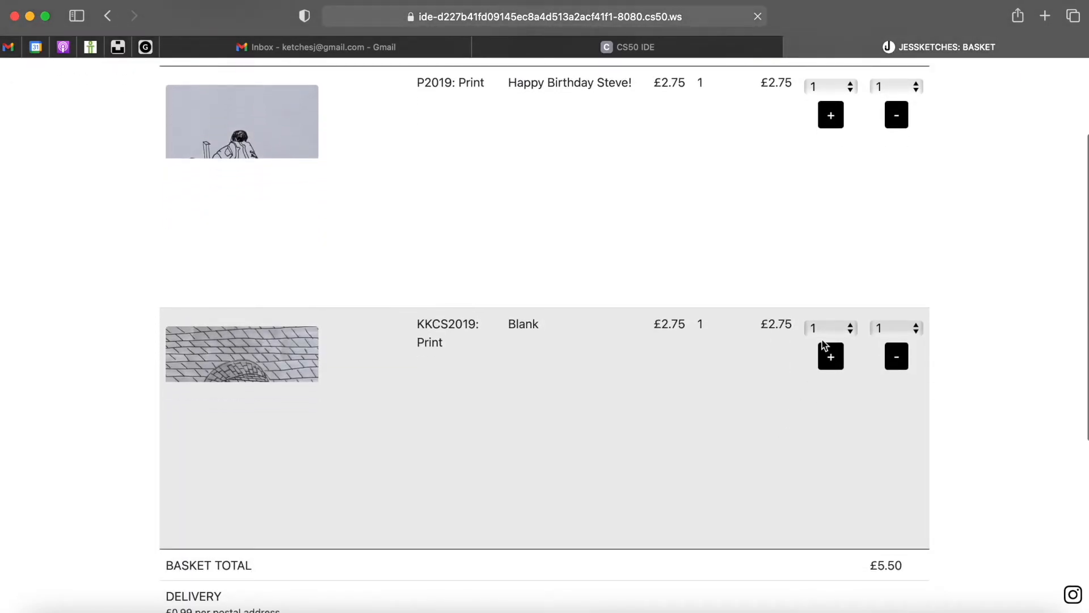
left_click(835, 329)
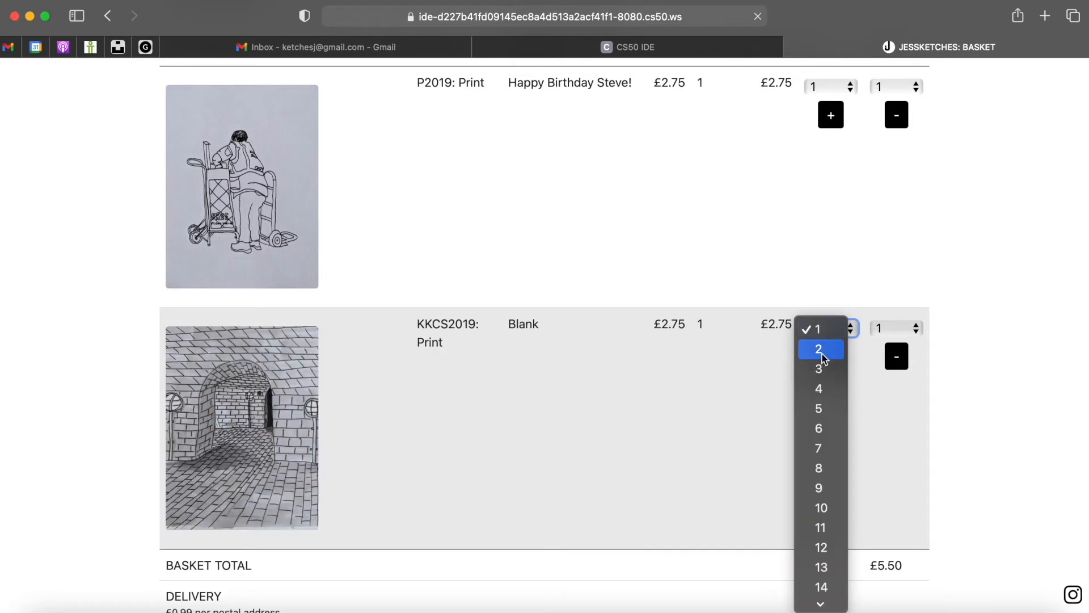
left_click(823, 351)
left_click(831, 358)
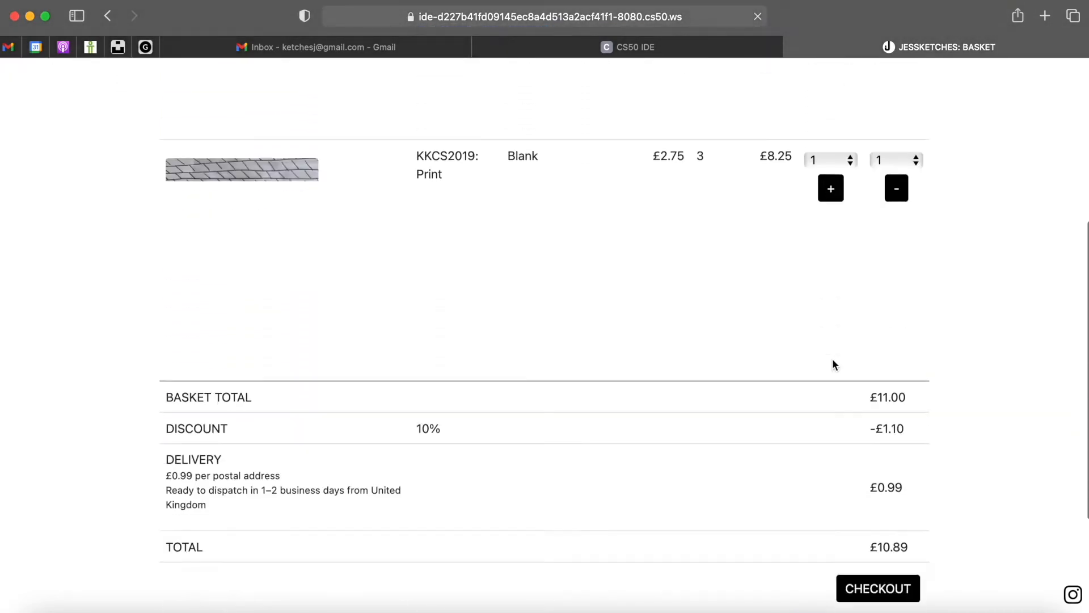
scroll(832, 363, "down", 3)
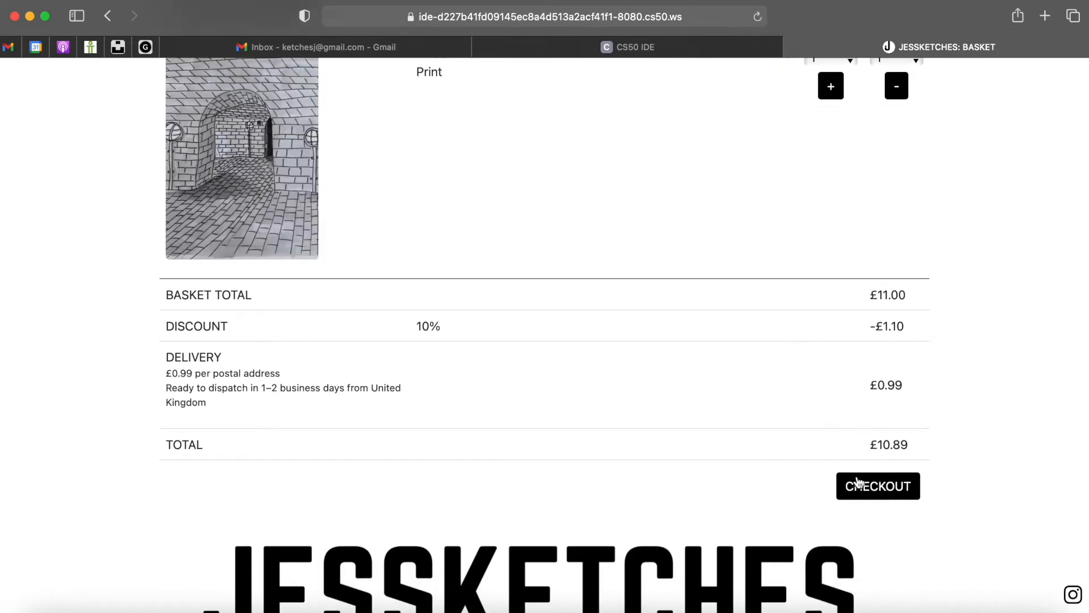
- Begin checkout and sign in with the account e-mail address and password
left_click(858, 488)
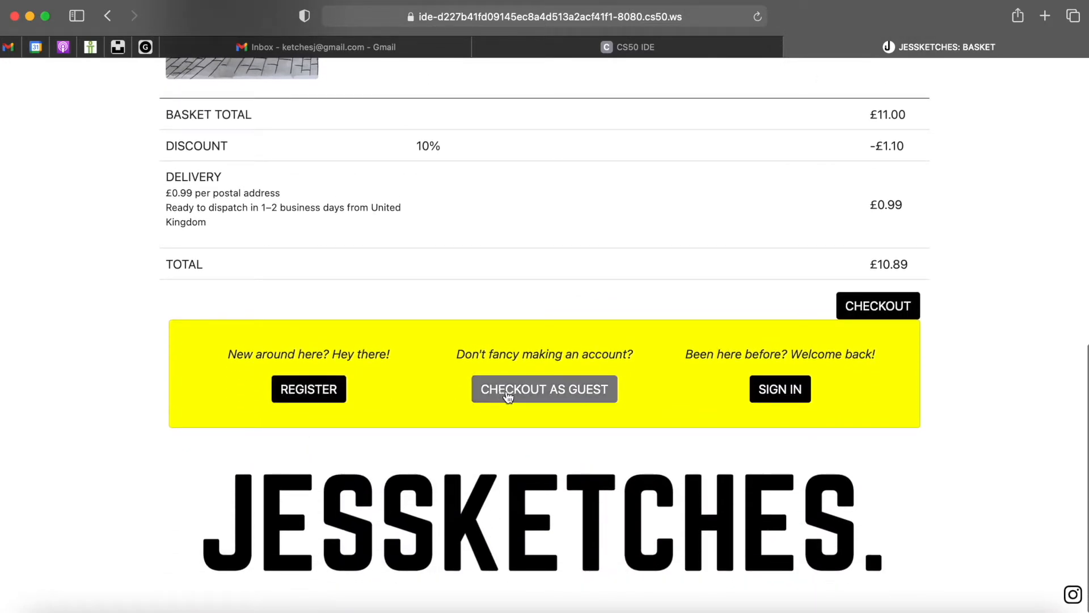
left_click(793, 398)
left_click(769, 451)
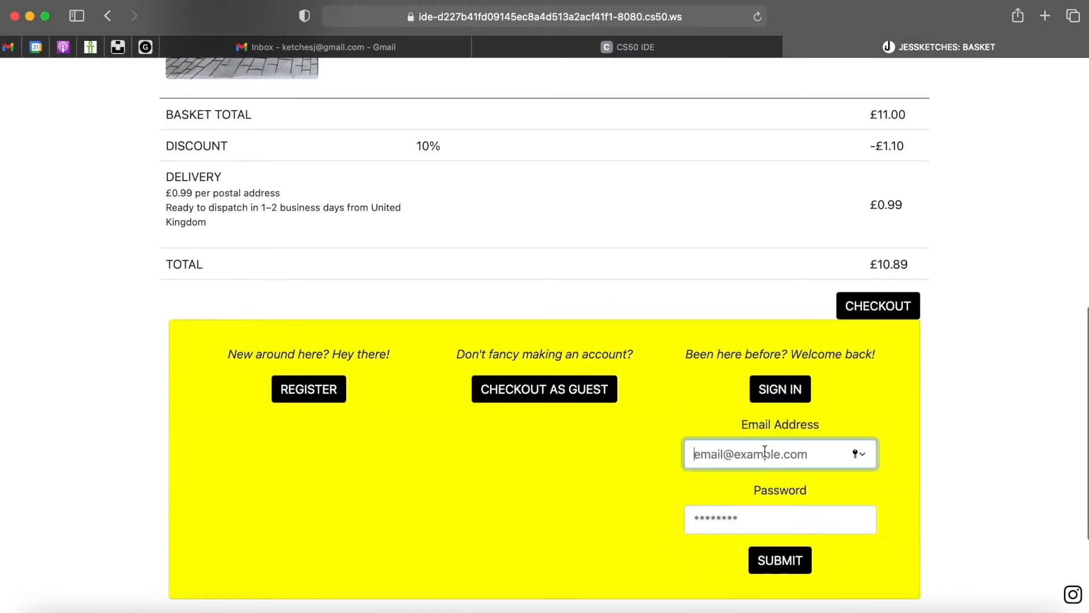
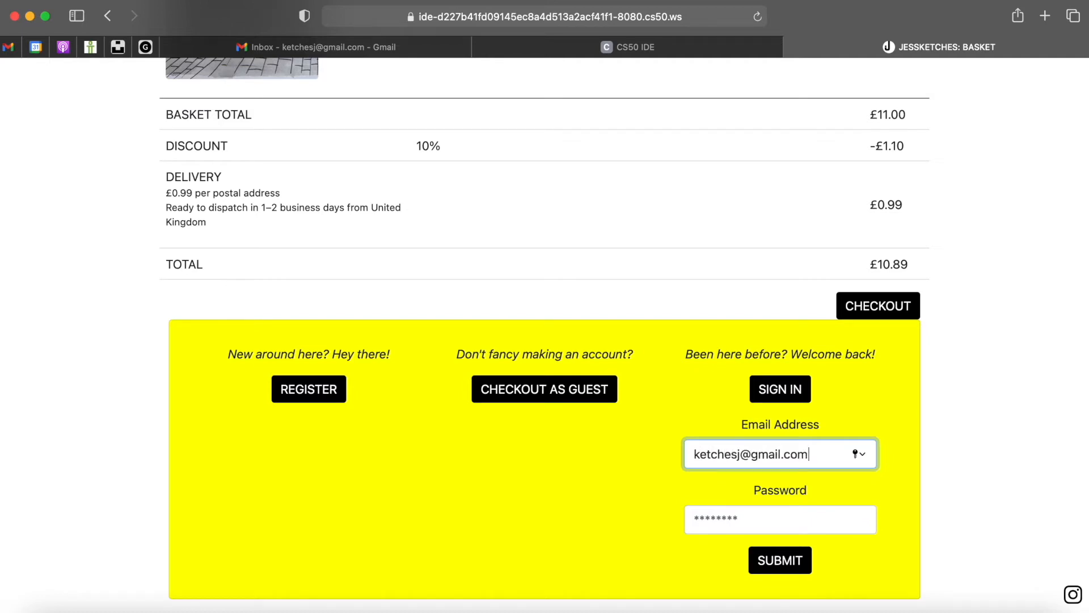
key("Tab")
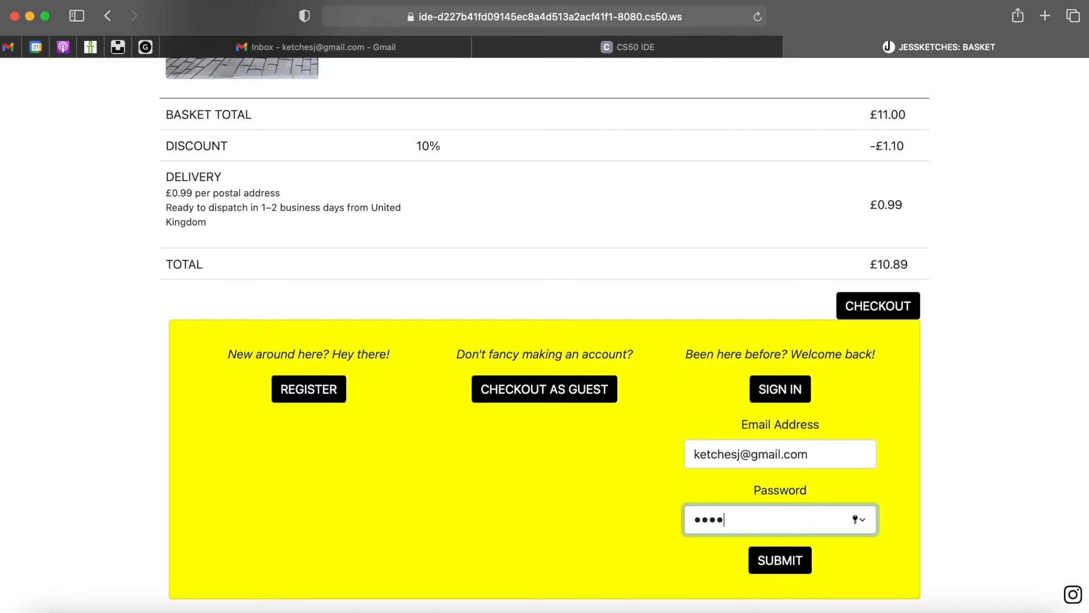
key("Return")
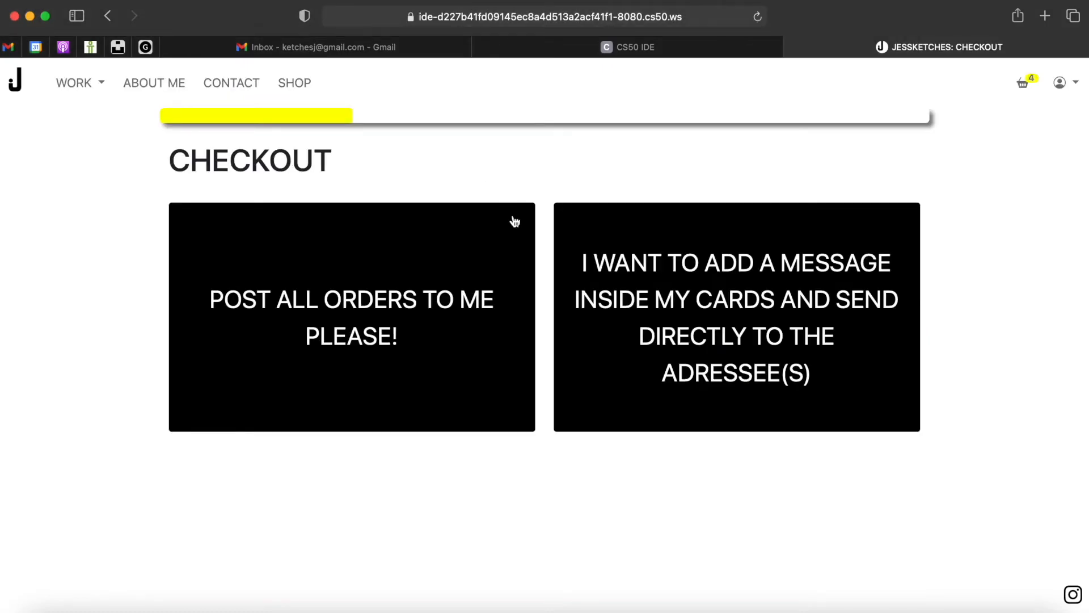
- Post all orders to the registered address and scroll to the £10.89 summary's payment options
left_click(449, 295)
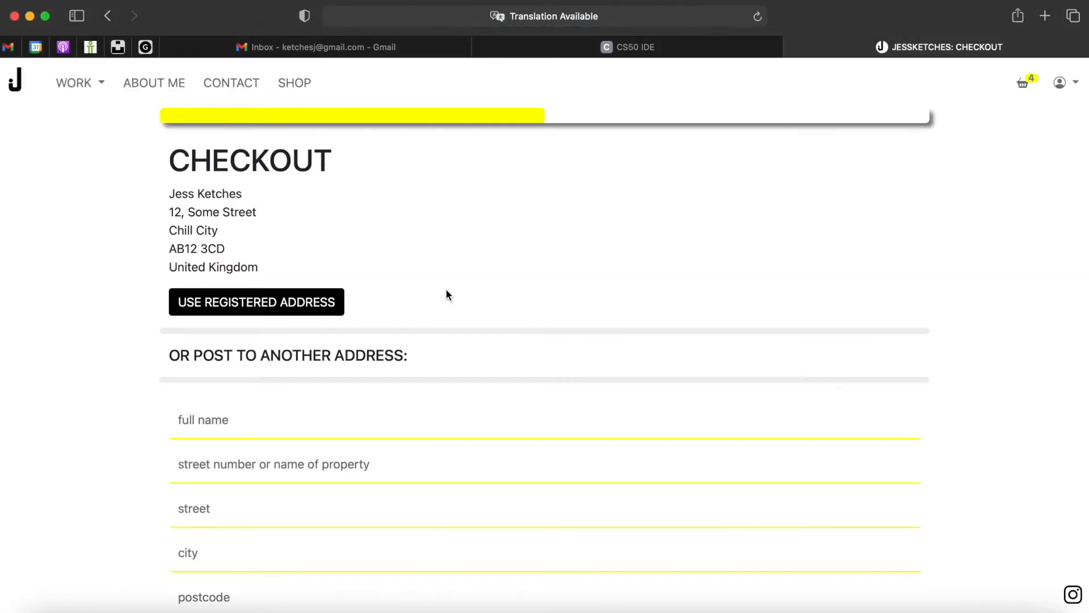
left_click(284, 308)
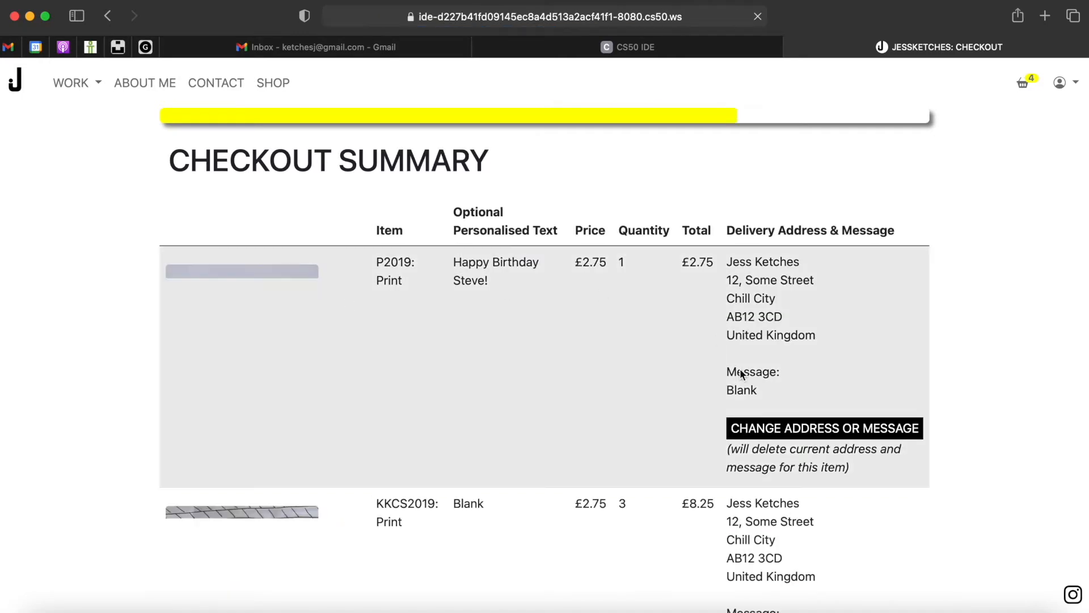
scroll(761, 352, "down", 2)
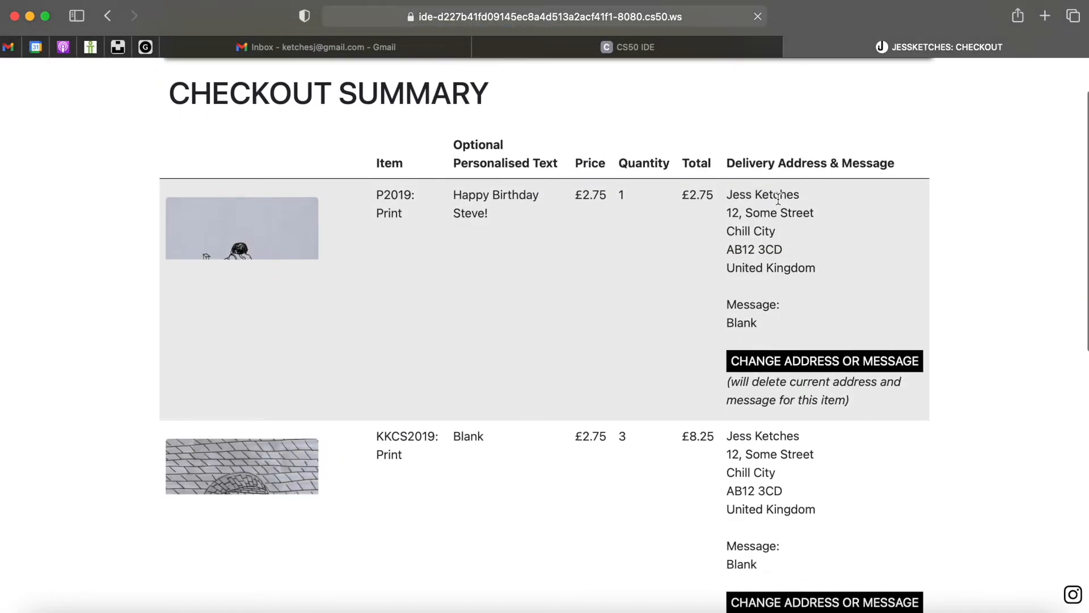
scroll(746, 322, "down", 3)
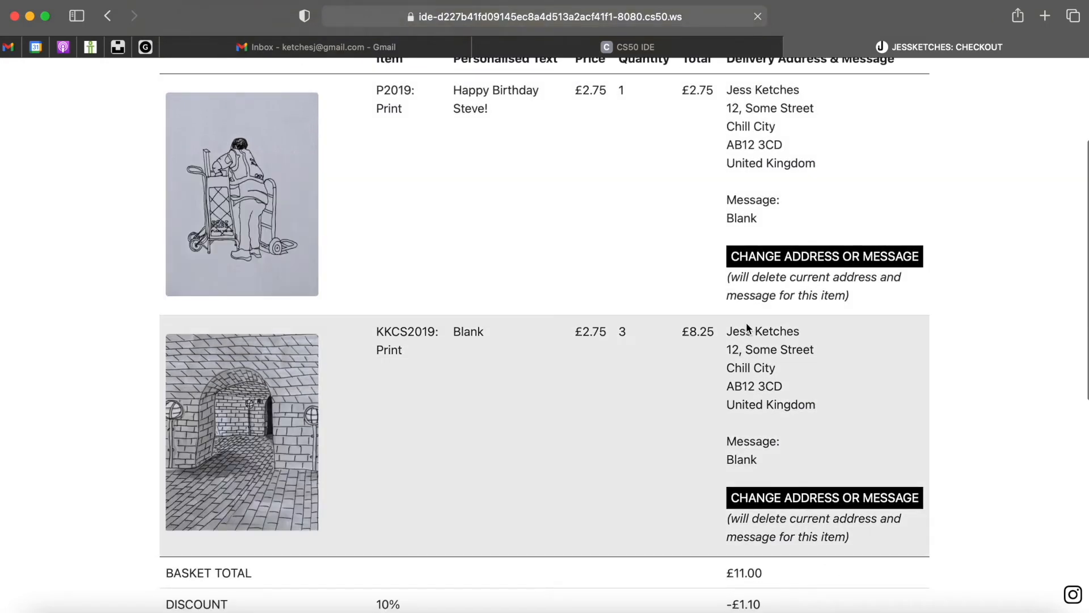
scroll(746, 323, "down", 8)
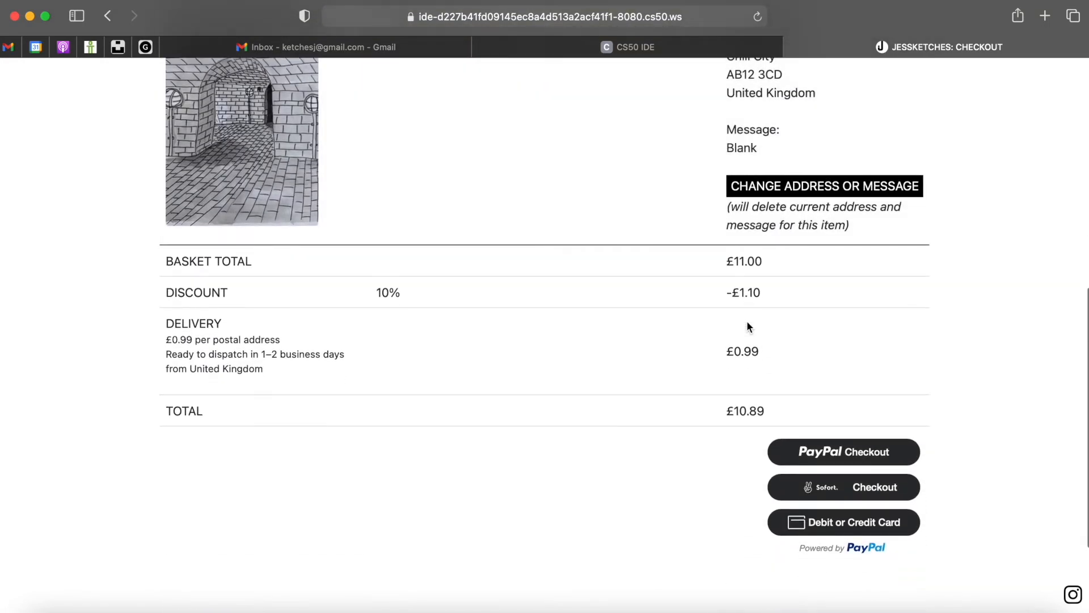
scroll(748, 327, "down", 1)
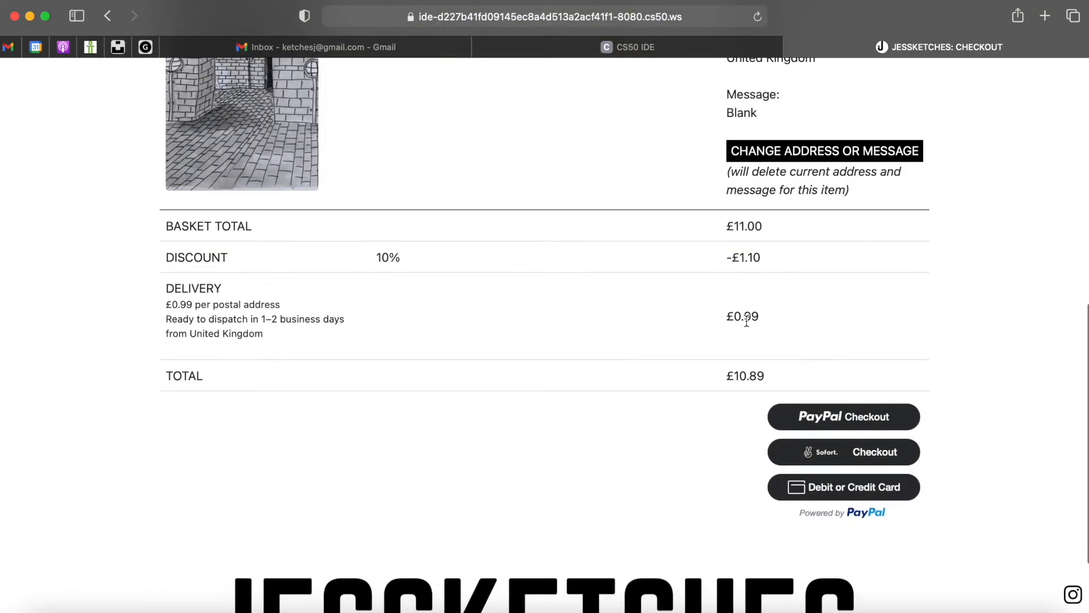
- Pay with PayPal Checkout, logging in with the pasted sandbox password and confirming Pay Now
left_click(817, 419)
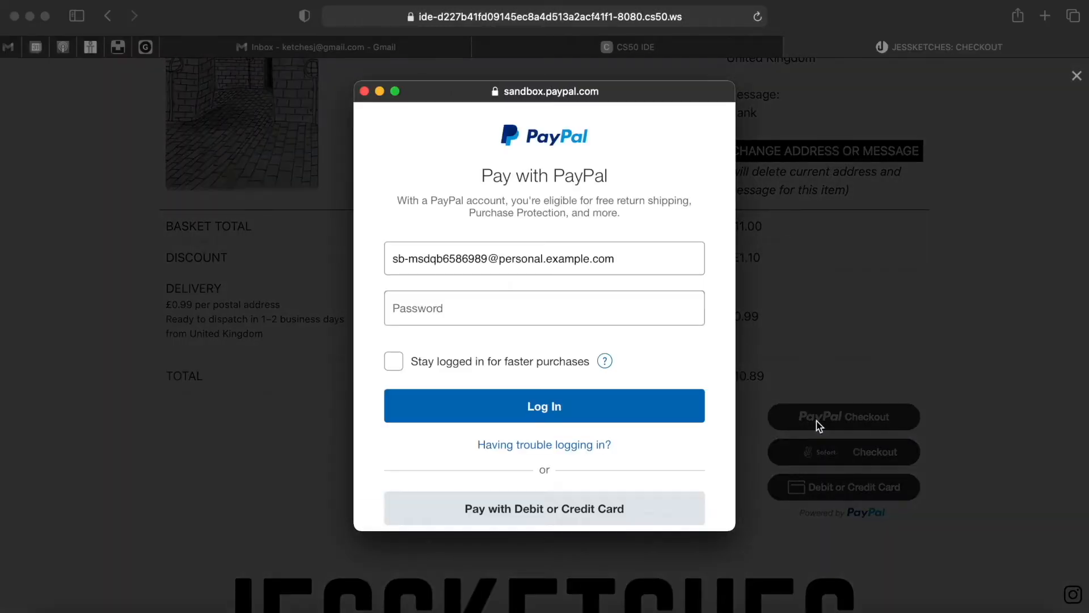
left_click(661, 308)
key("super+v")
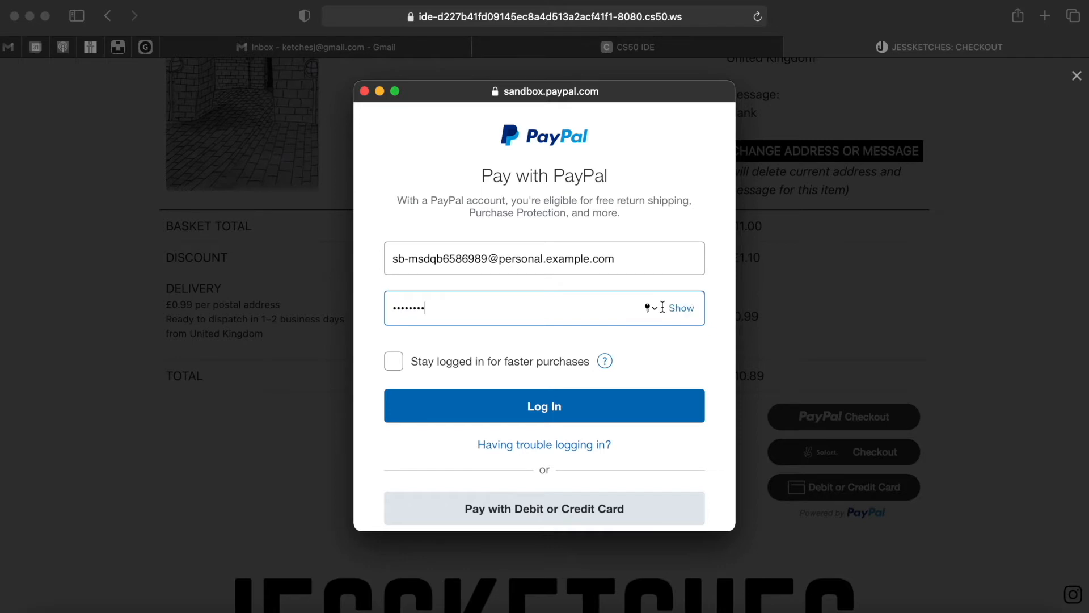
left_click(586, 407)
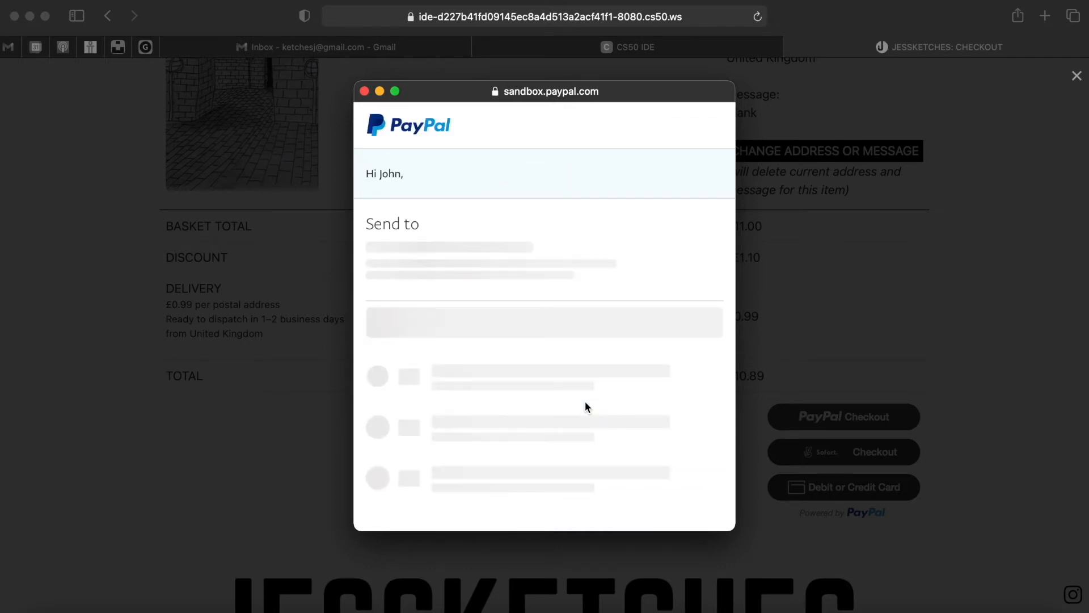
scroll(584, 403, "down", 6)
left_click(583, 410)
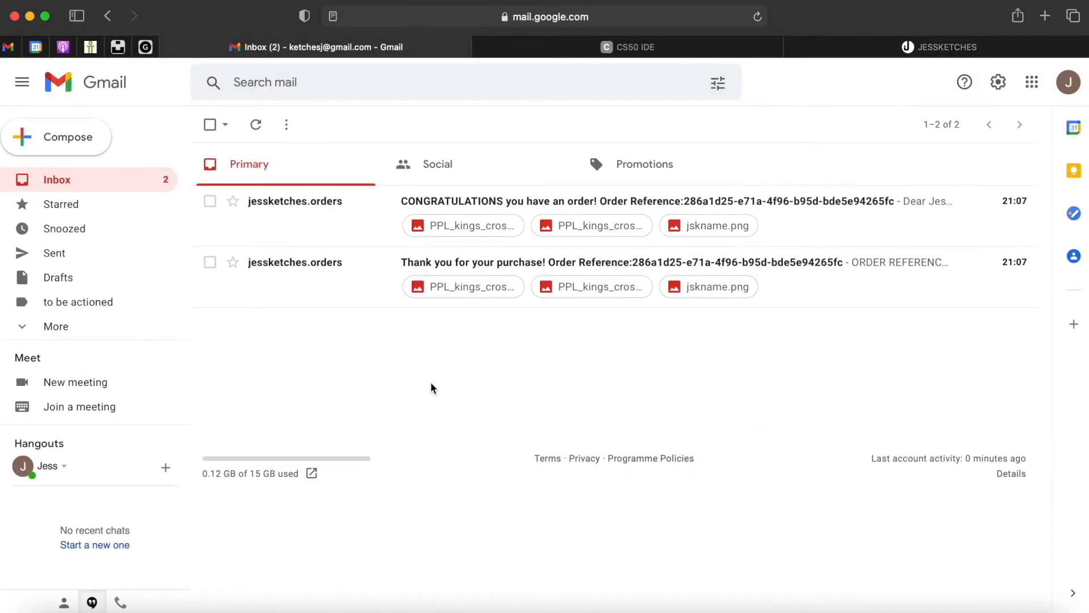
- Read through the purchase thank-you e-mail in Gmail
left_click(341, 285)
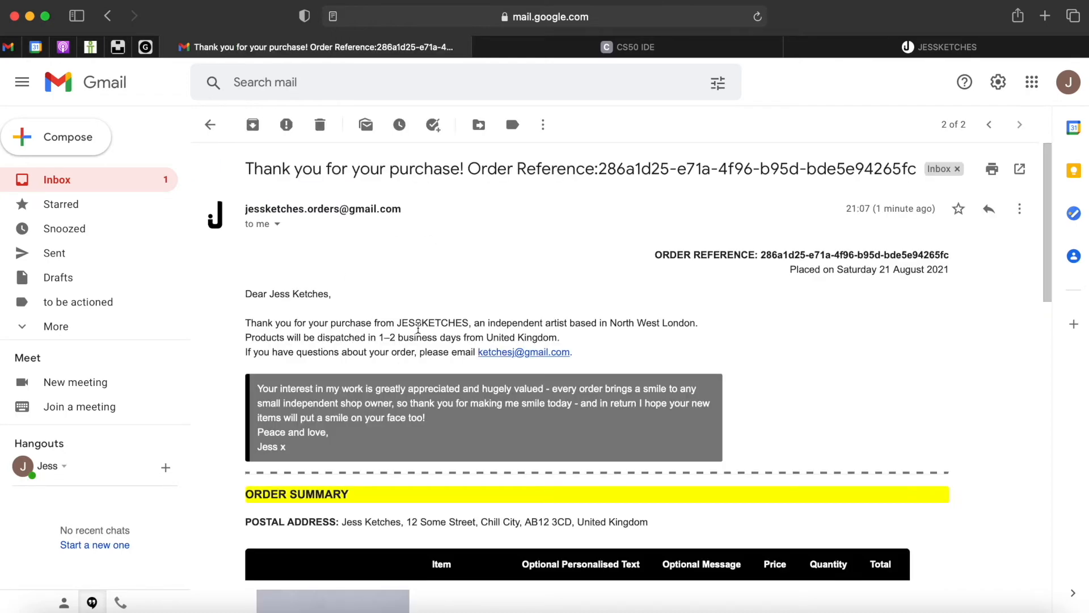
scroll(419, 328, "down", 10)
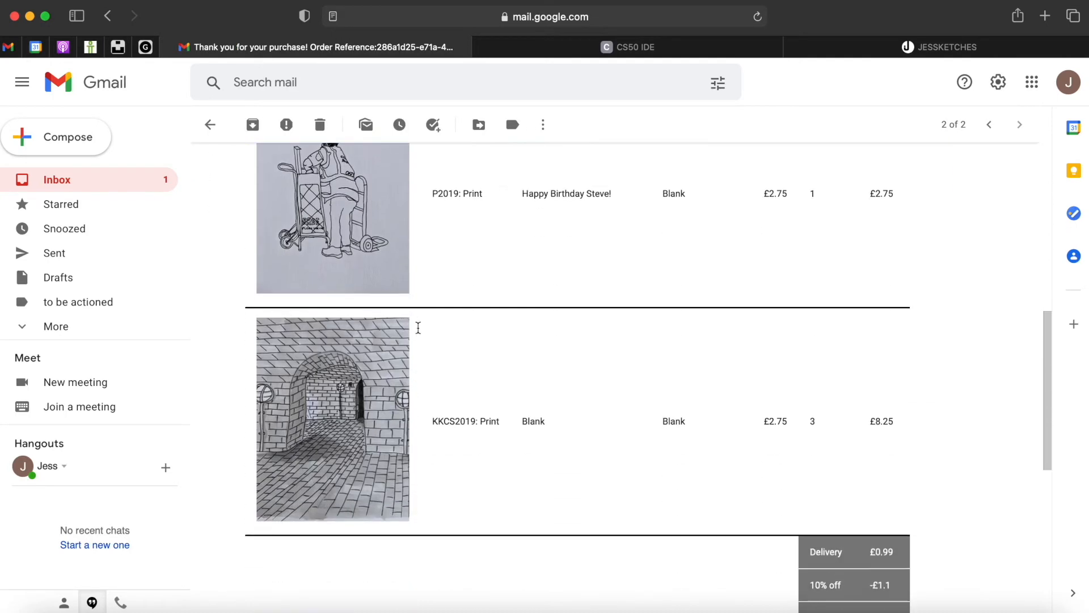
scroll(418, 328, "down", 3)
- Open the 'CONGRATULATIONS you have an order!' e-mail and review its order summary table
left_click(110, 189)
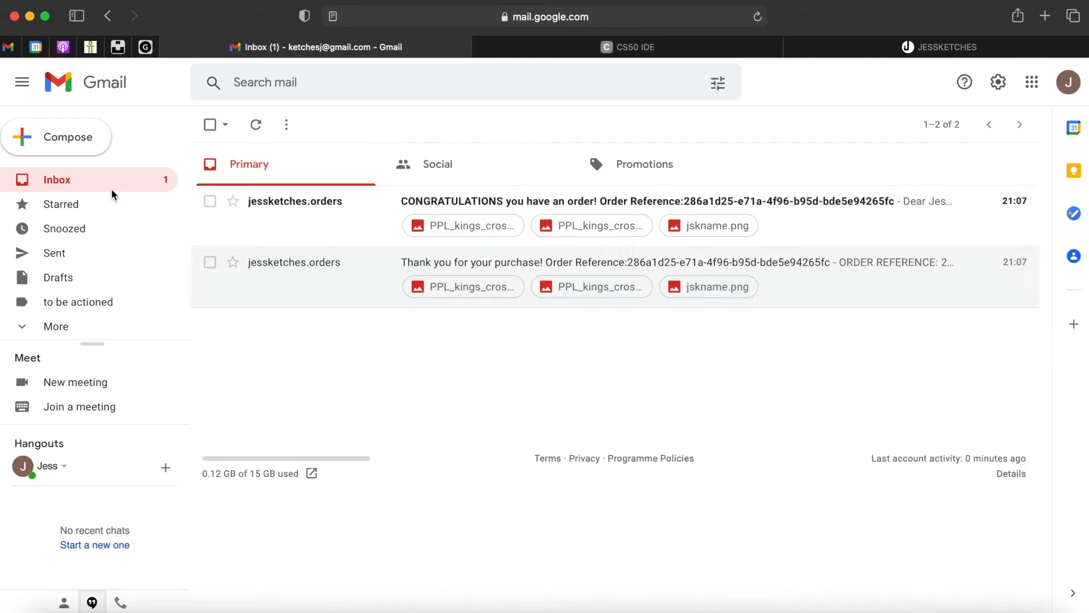
left_click(312, 216)
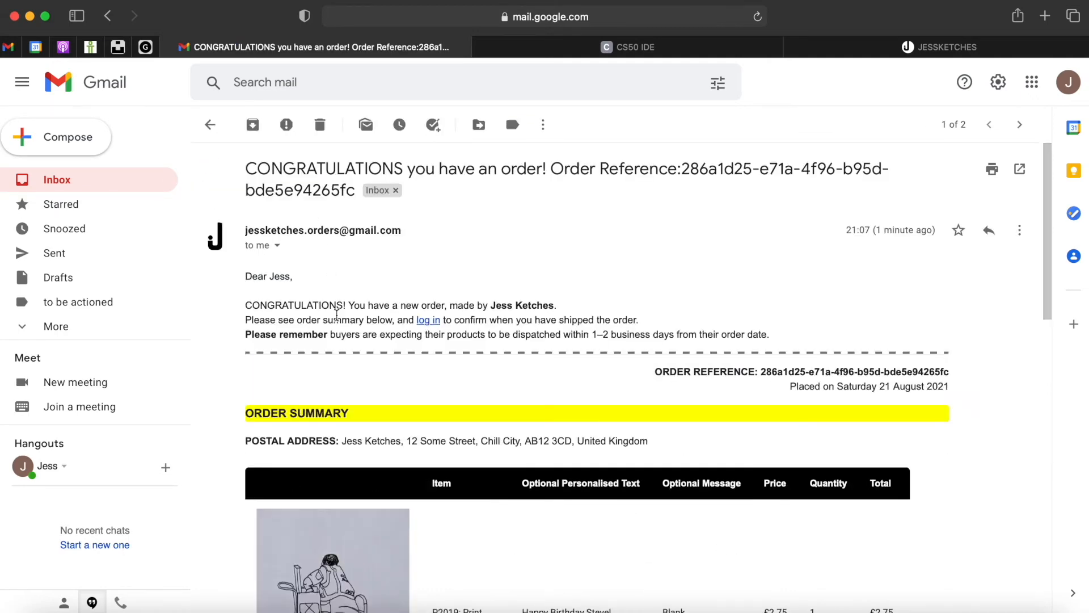
scroll(329, 283, "down", 3)
scroll(337, 315, "down", 5)
scroll(336, 319, "down", 5)
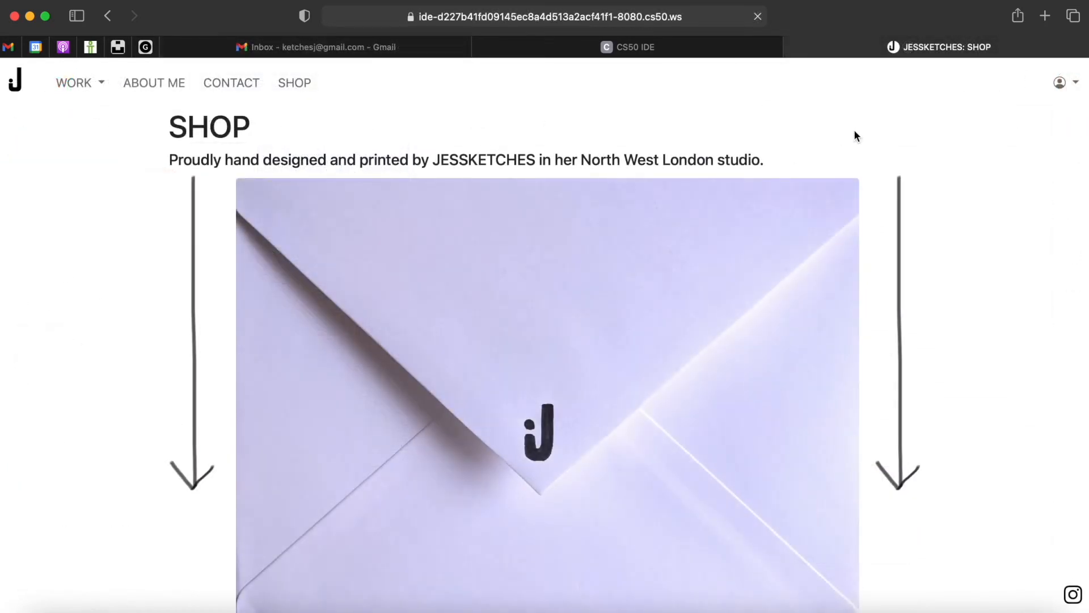
- Open View Shopping History from the account menu and scroll through past orders
left_click(1060, 86)
left_click(1036, 124)
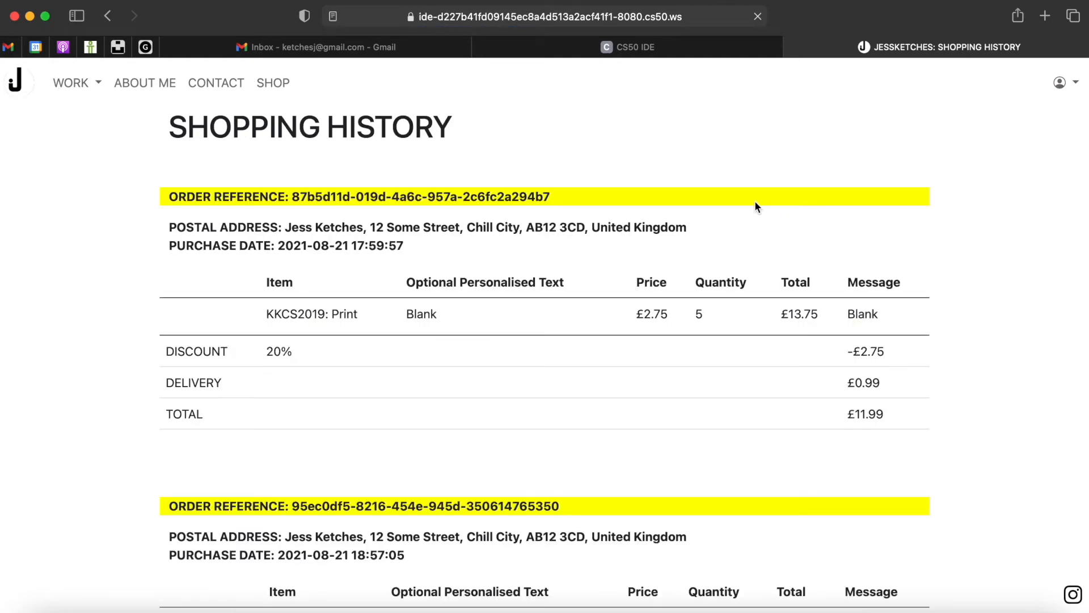
scroll(755, 205, "down", 7)
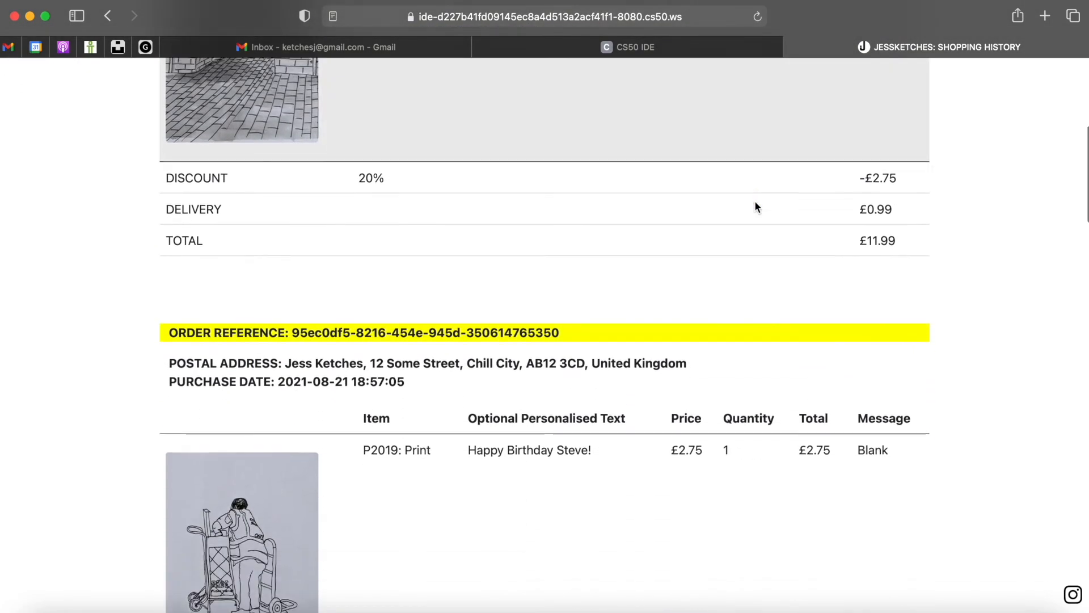
scroll(755, 203, "down", 13)
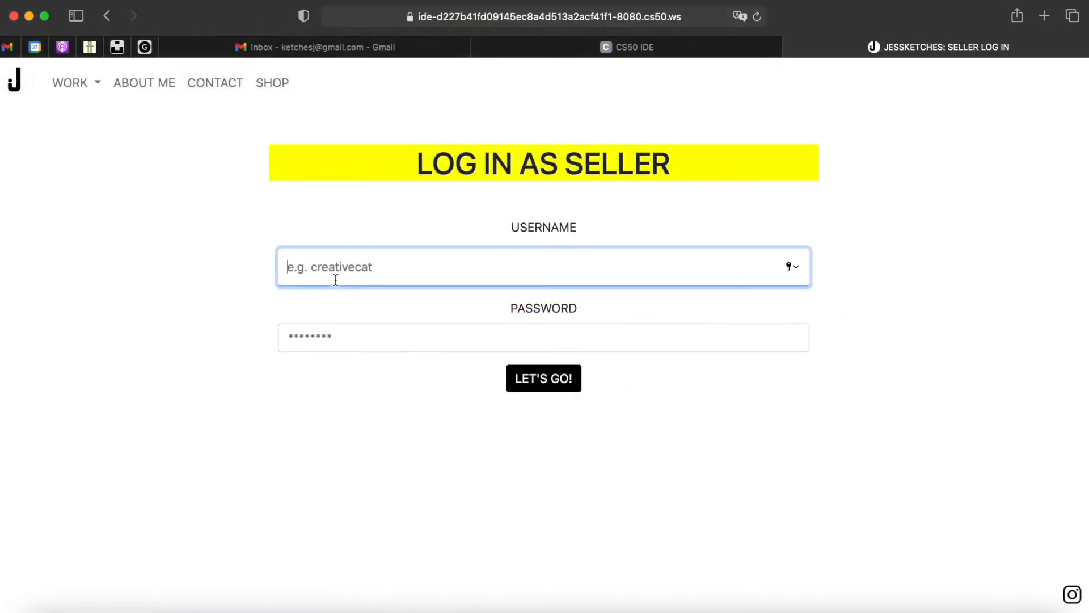
- Log into the seller section with the seller username and password, then scroll to the earlier order
type("jessketches")
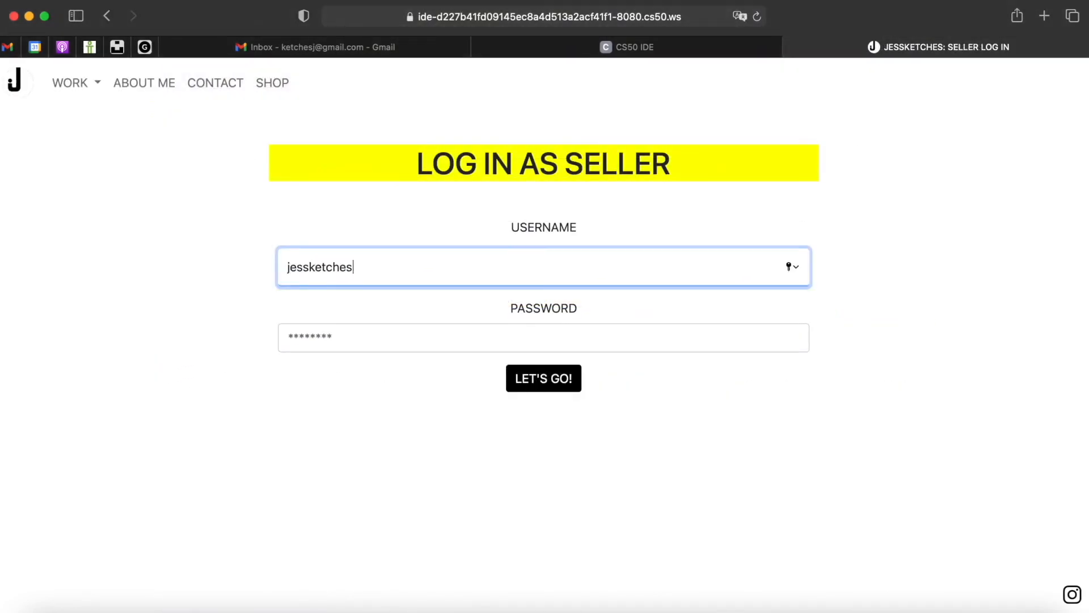
key("Tab")
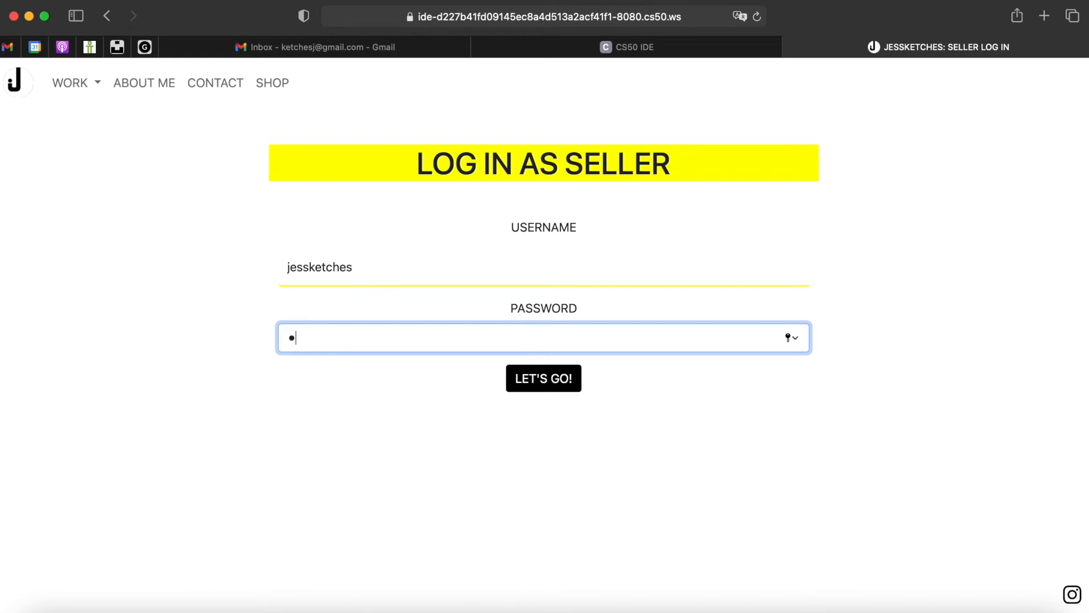
key("Return")
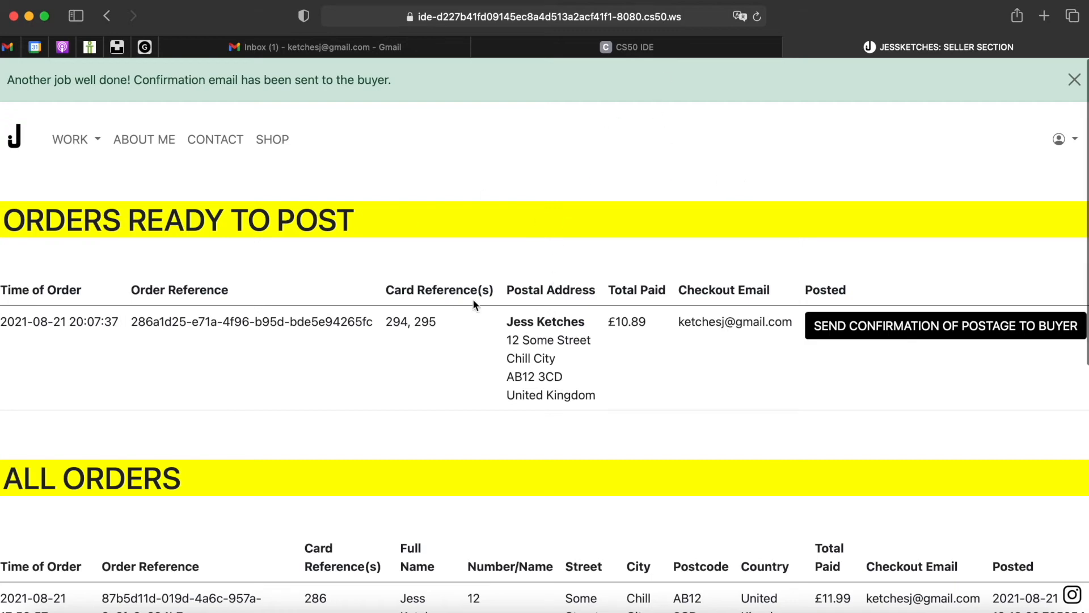
scroll(473, 300, "down", 3)
scroll(475, 305, "down", 5)
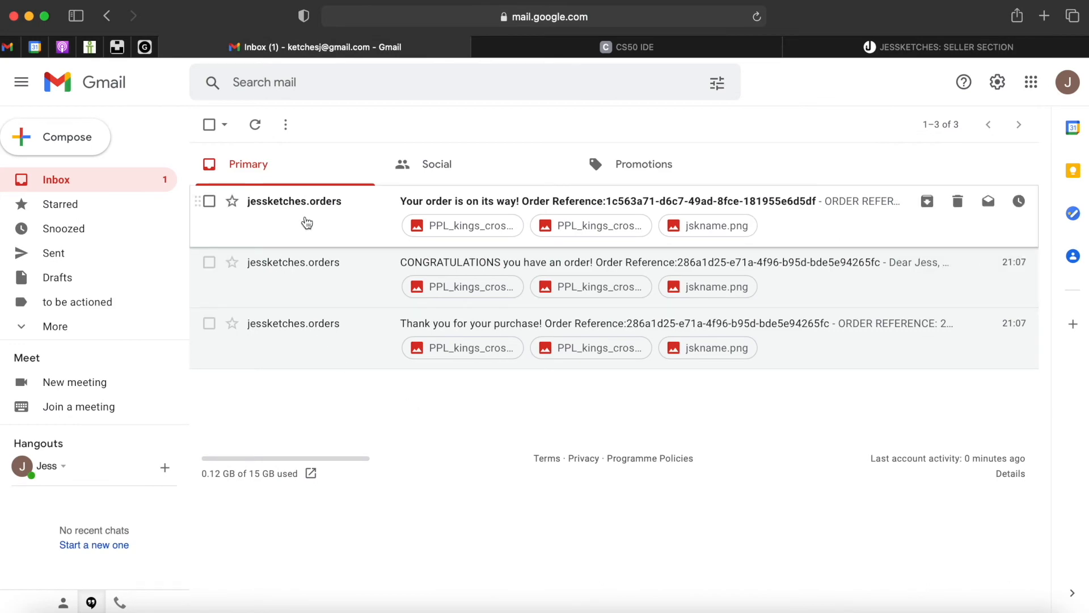
- Read the 'Your order is on its way!' email down to its £11.99 total
left_click(307, 223)
scroll(373, 484, "down", 15)
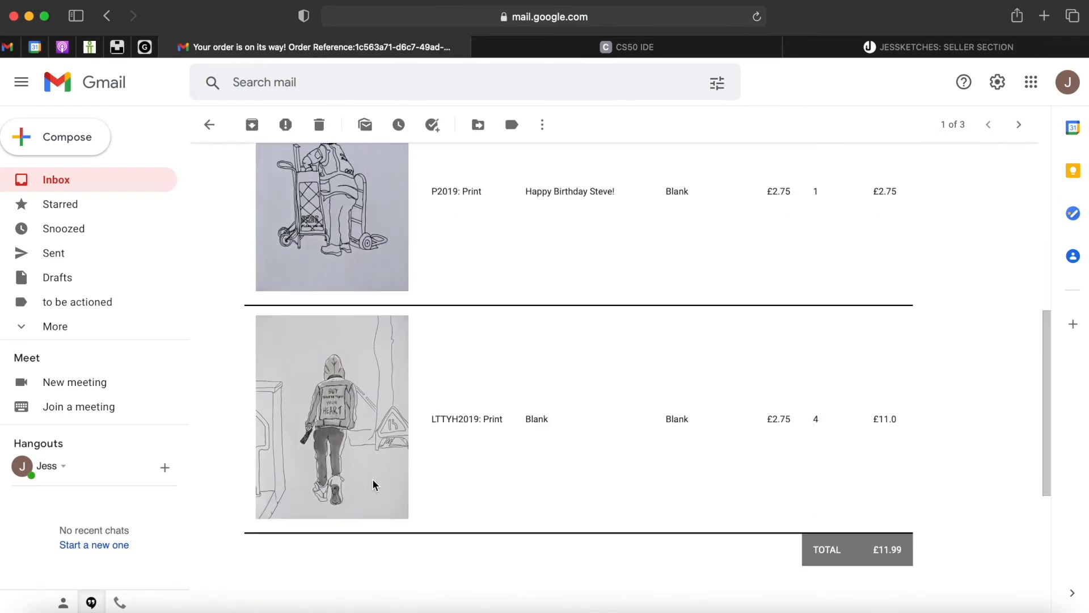
scroll(372, 484, "down", 3)
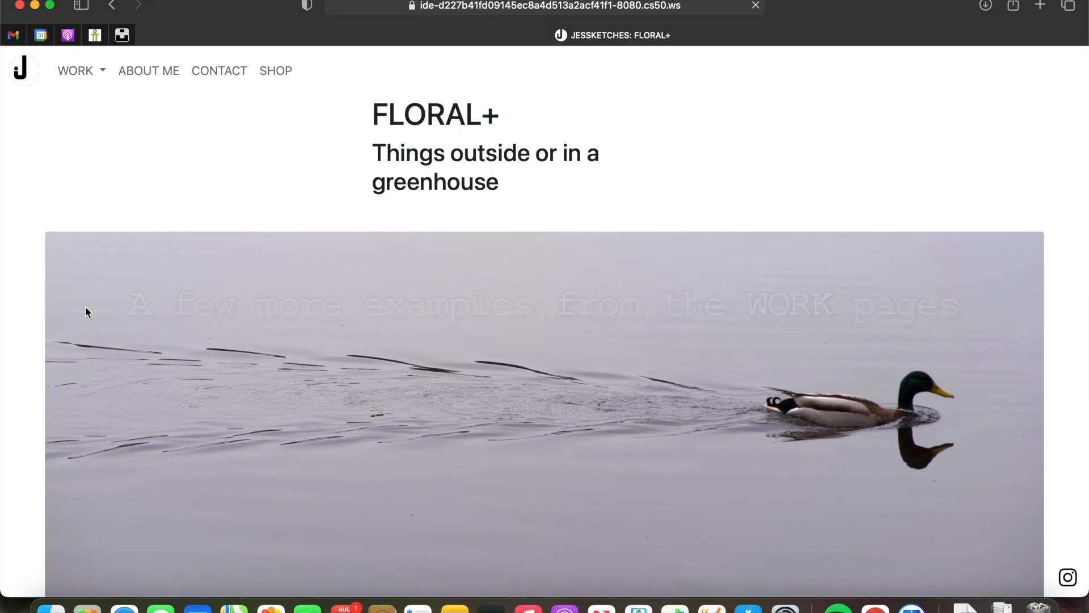
- Scroll through the FLORAL+, INTERIORS and SOMEBODIES galleries to the X(R)PLORATION collages page
scroll(22, 341, "down", 1)
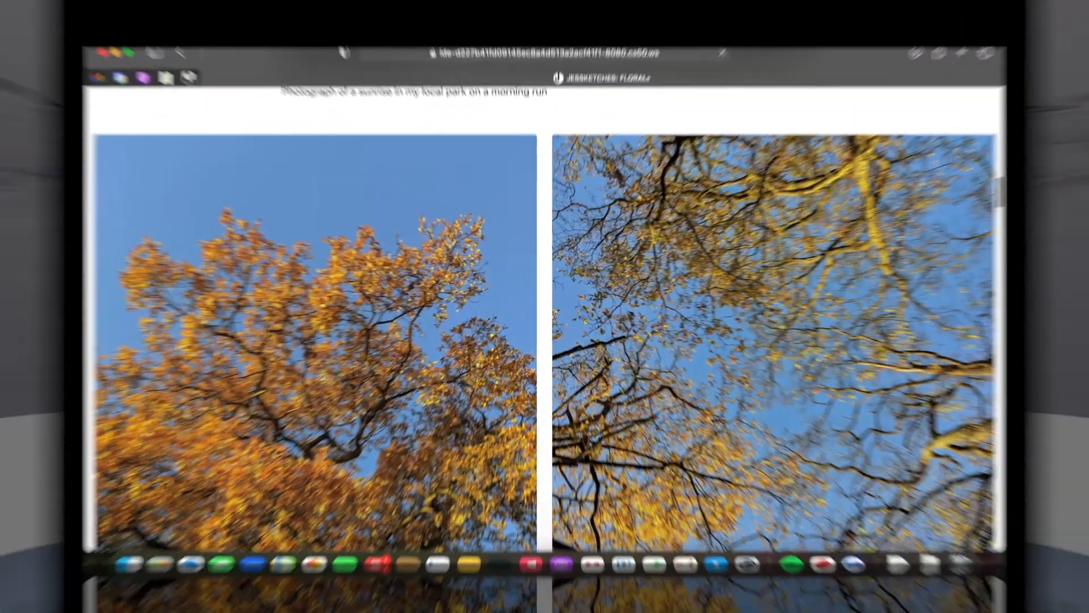
scroll(22, 342, "down", 3)
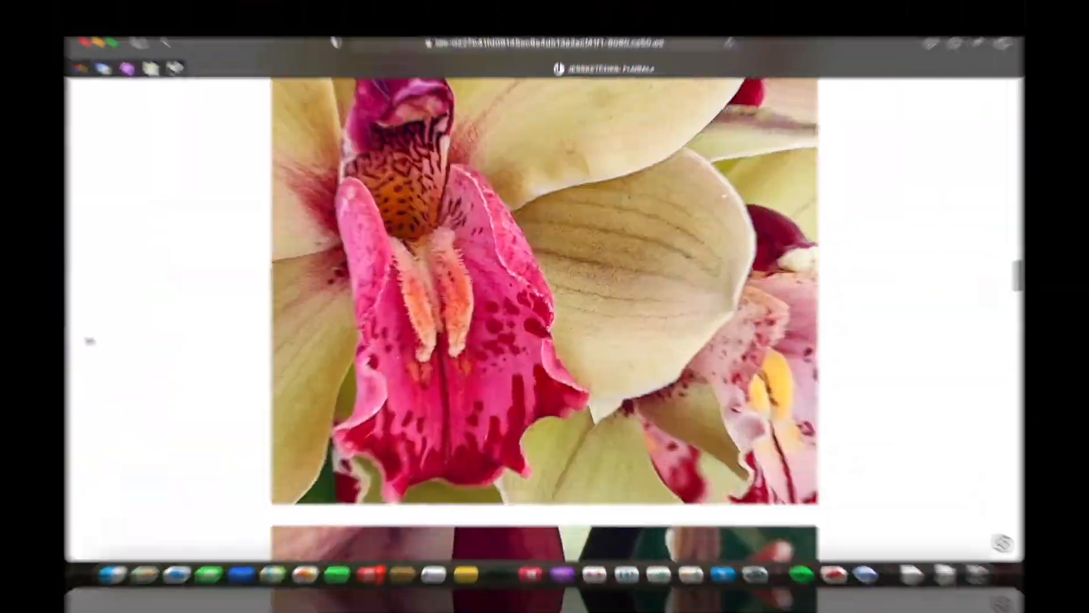
scroll(23, 341, "down", 3)
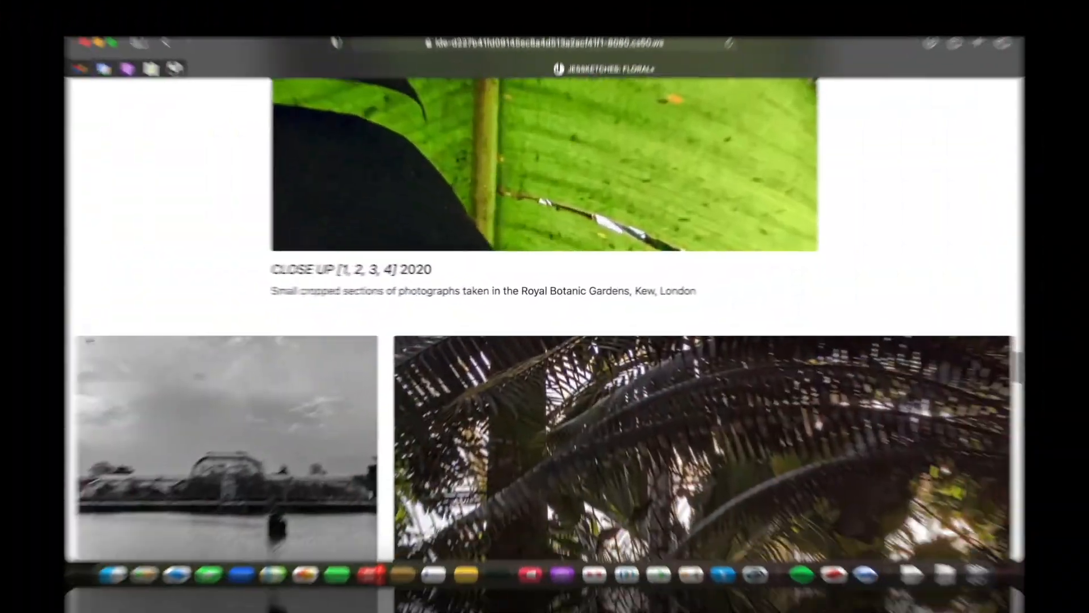
scroll(23, 344, "down", 3)
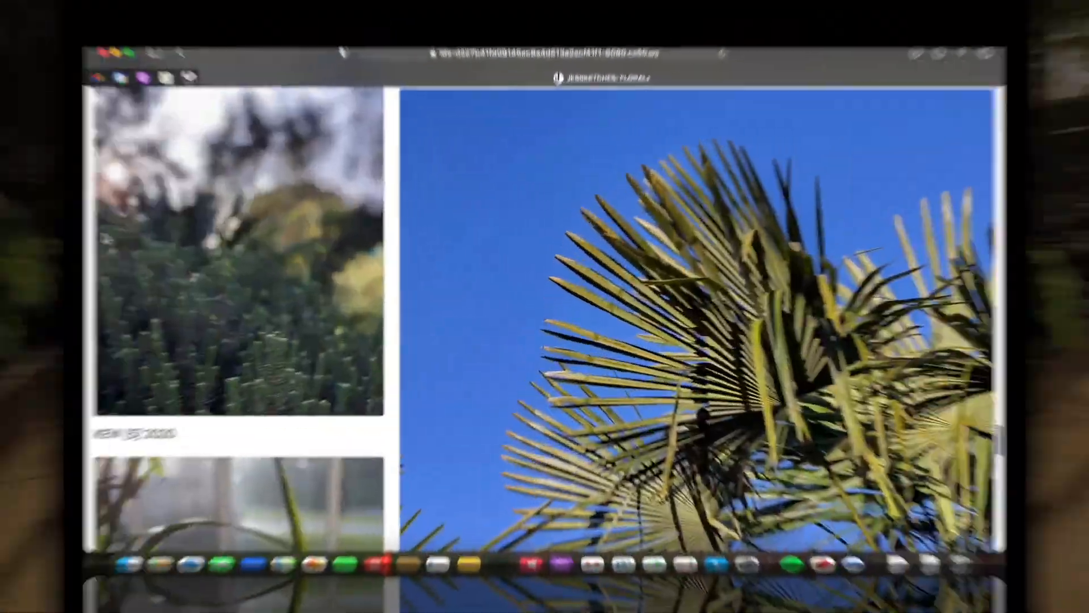
scroll(22, 221, "down", 3)
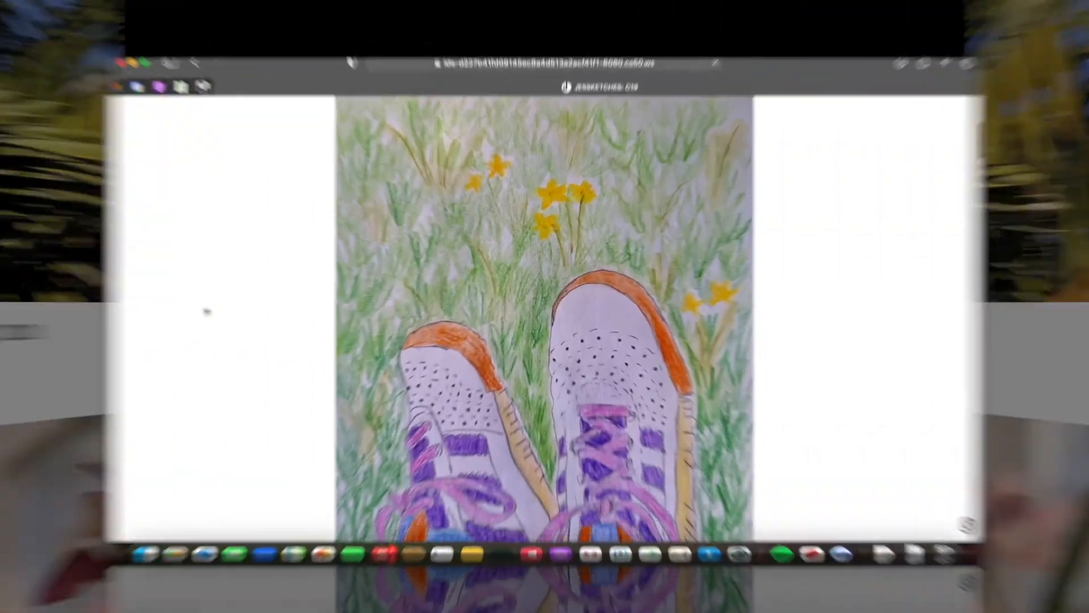
scroll(125, 312, "down", 3)
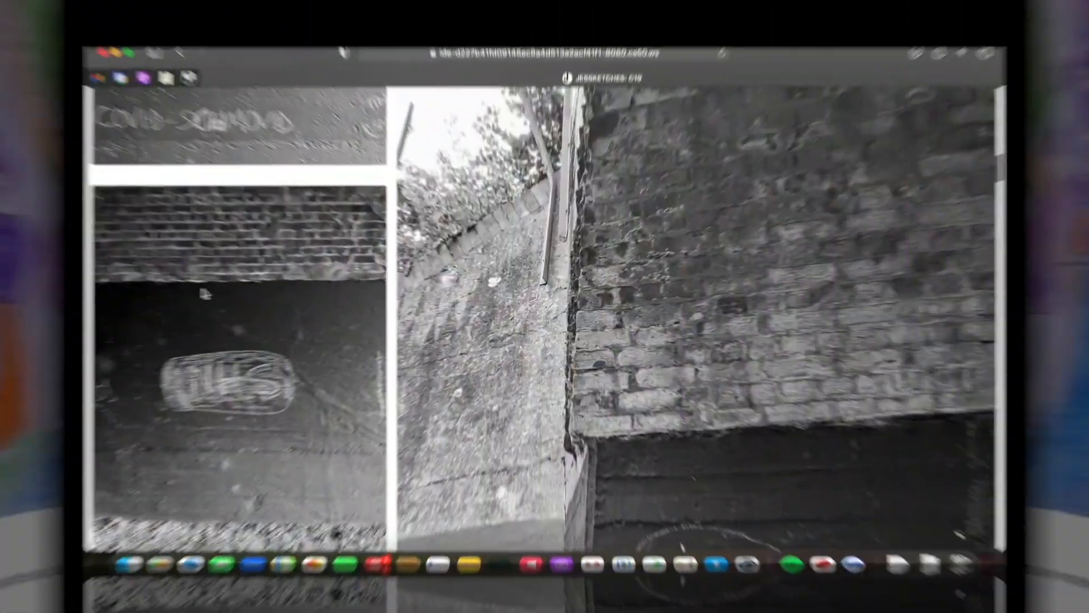
scroll(141, 291, "down", 3)
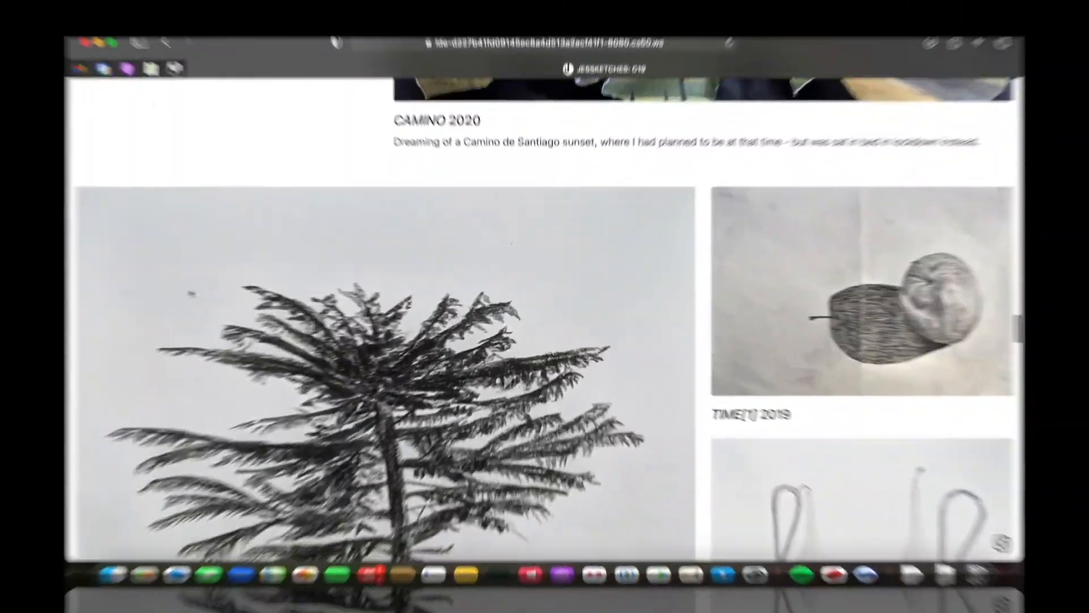
scroll(141, 292, "down", 3)
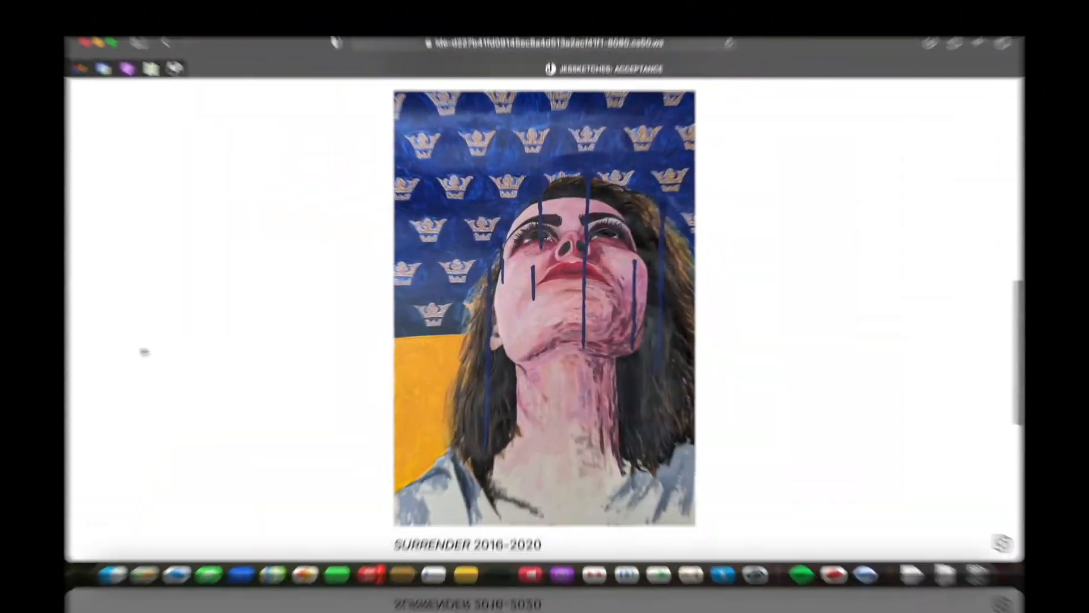
scroll(84, 357, "down", 3)
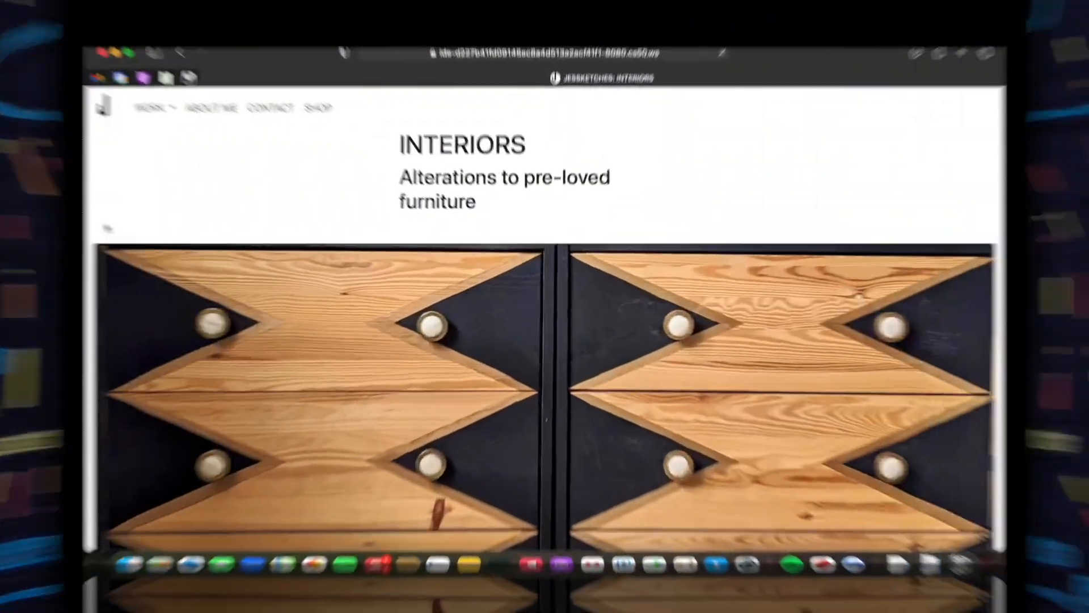
scroll(22, 211, "down", 3)
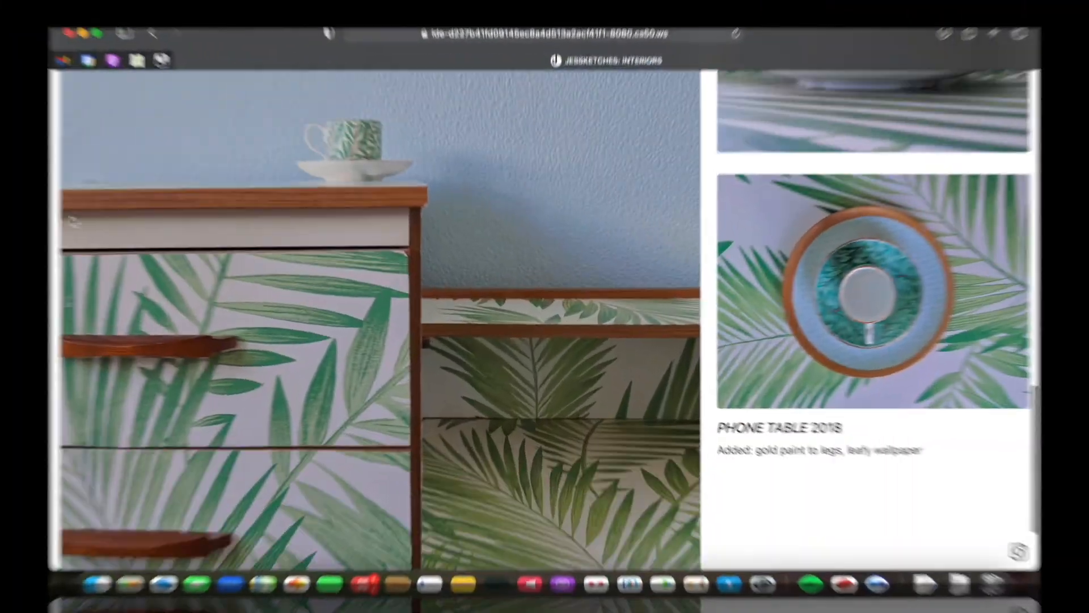
scroll(22, 207, "up", 3)
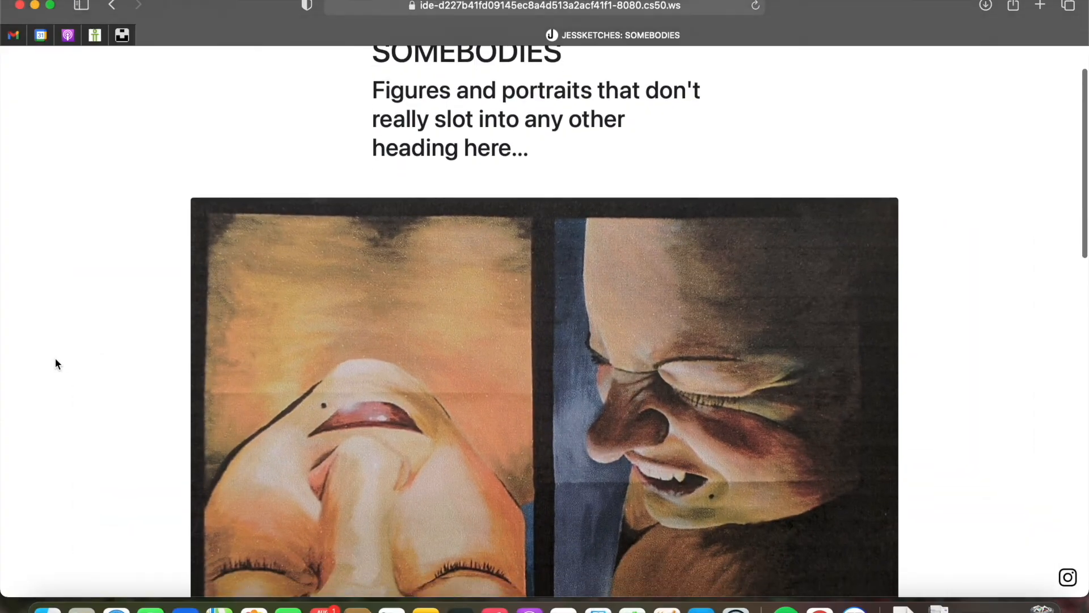
scroll(56, 363, "down", 3)
scroll(55, 363, "down", 5)
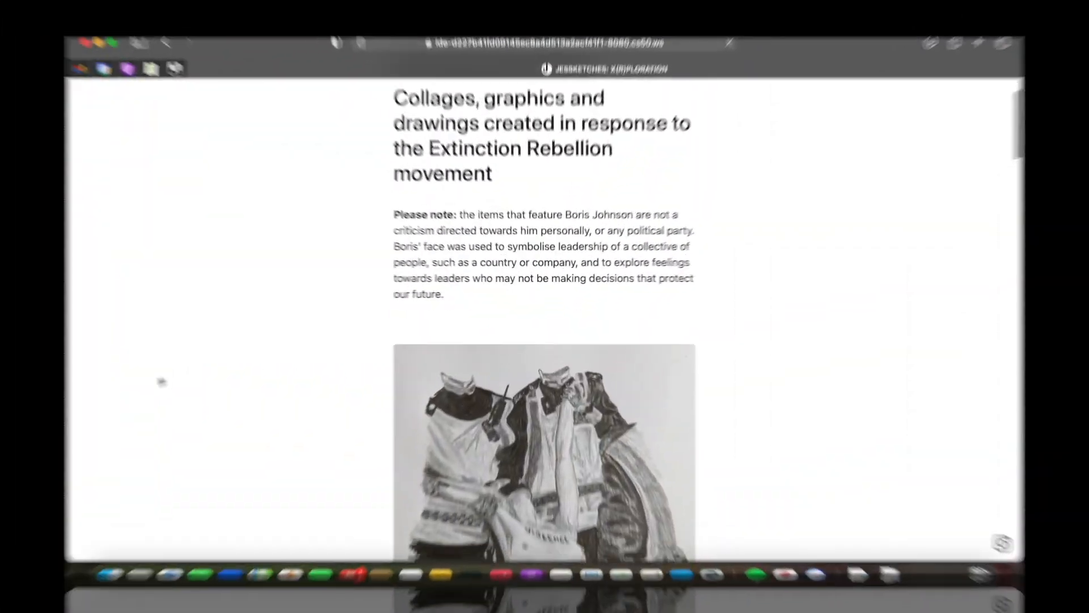
scroll(106, 390, "down", 3)
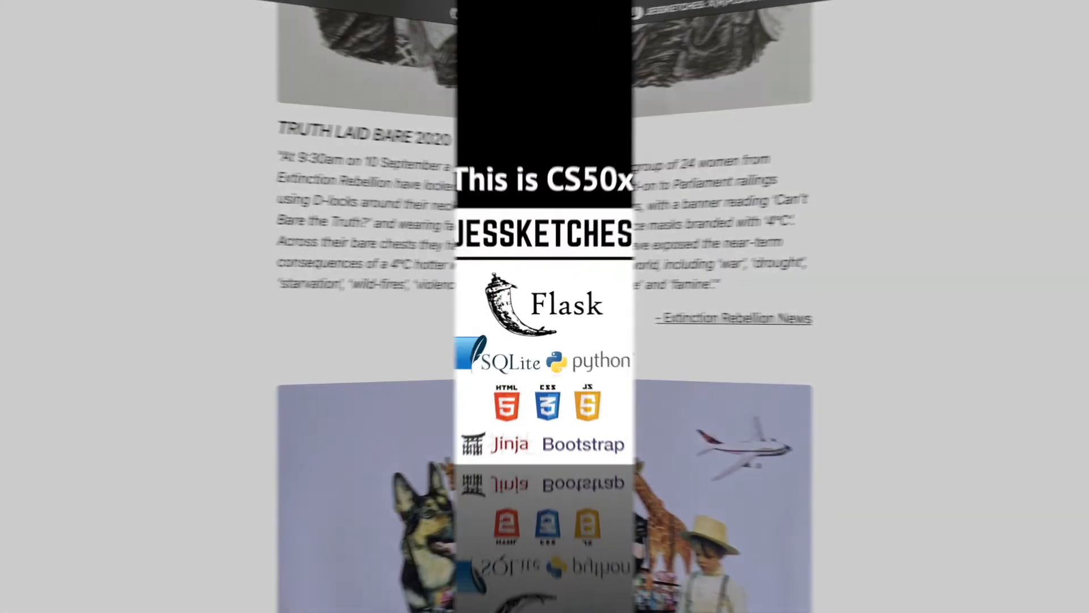